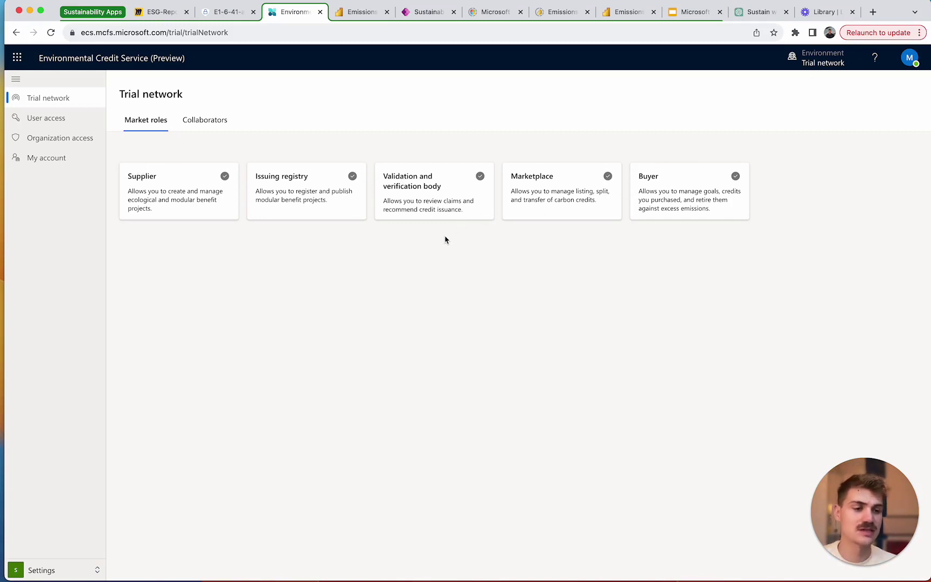
Step: Switch to the Supplier role and start creating a new project
click(50, 574)
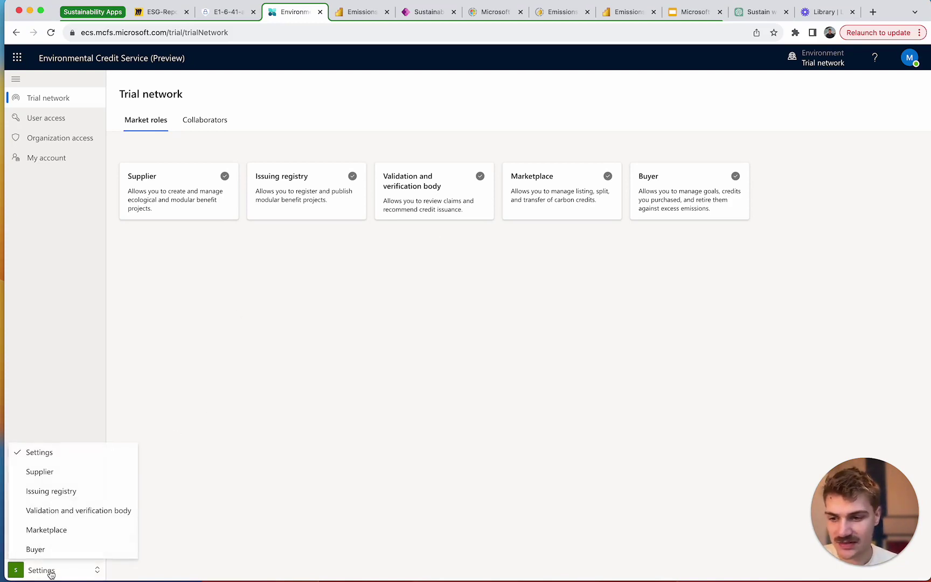
click(59, 472)
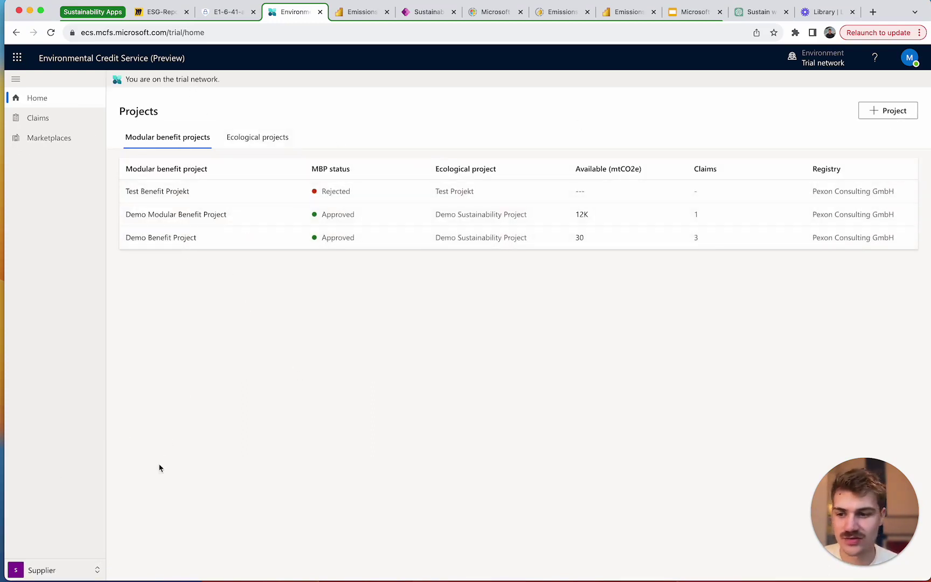
click(887, 114)
Step: Name the ecological project "Super Carbon Capture" and set its country/region to Germany
click(355, 189)
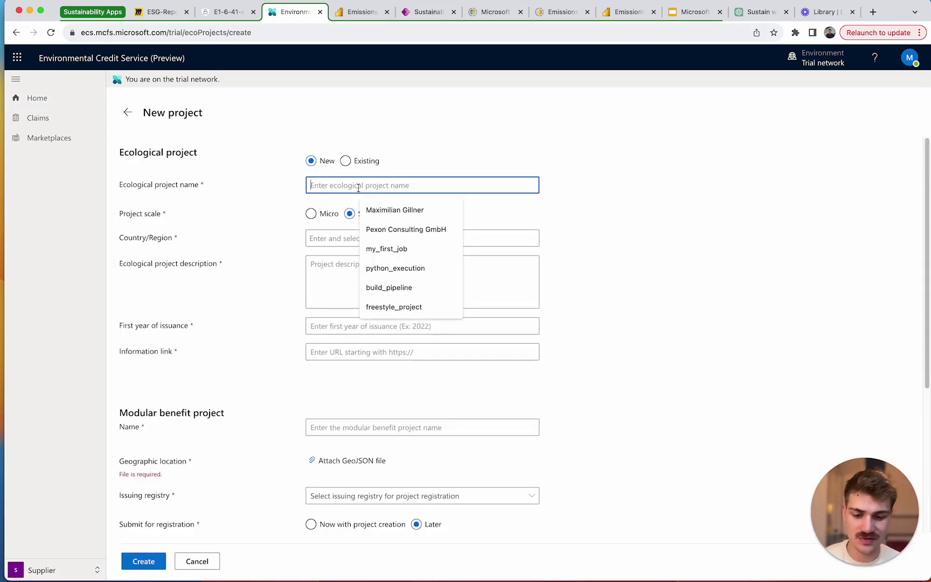
text(Super Carbon Capture)
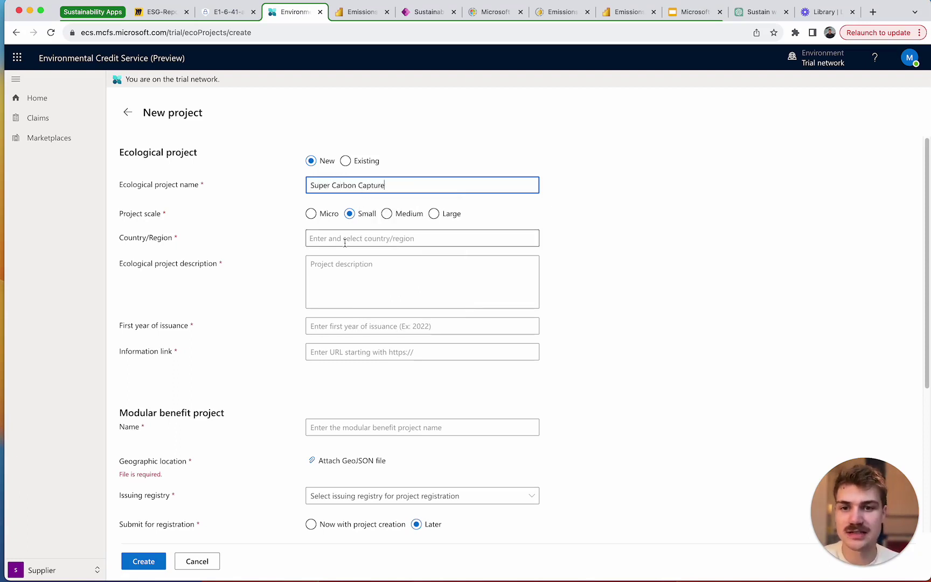
click(345, 241)
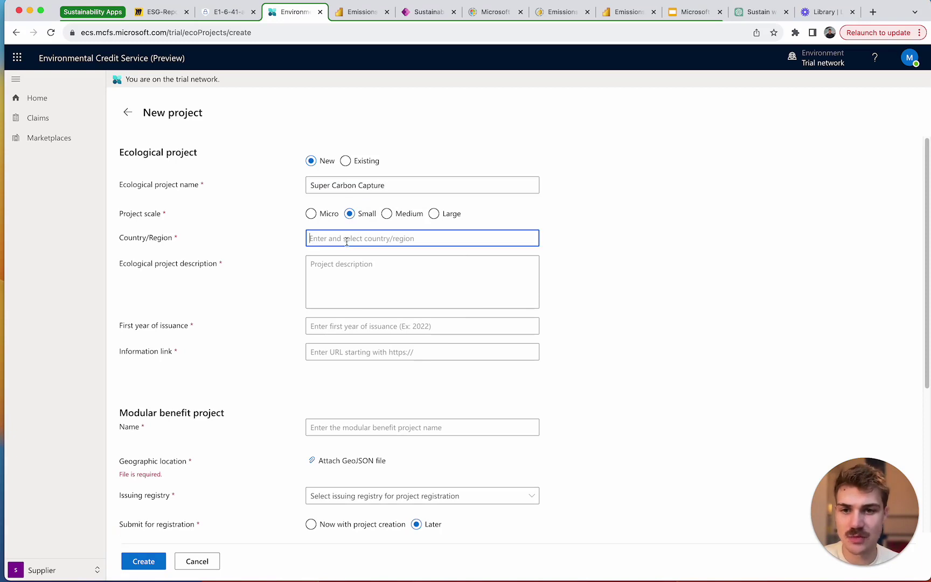
text(Germany)
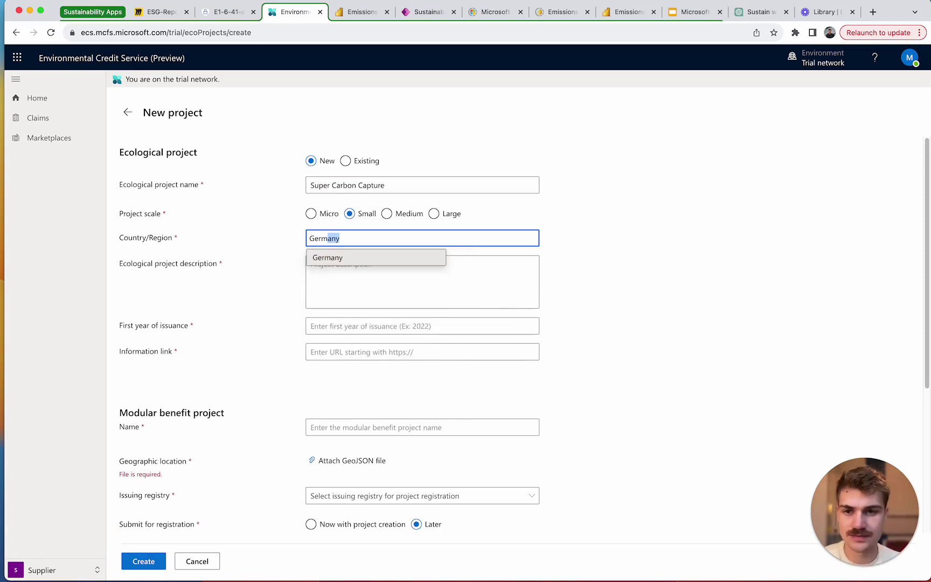
click(362, 262)
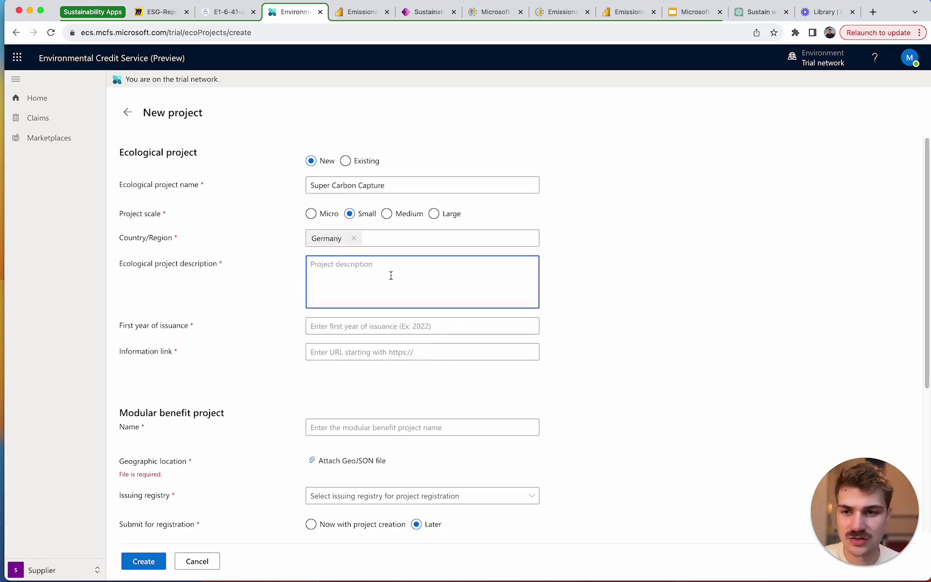
text(Test description)
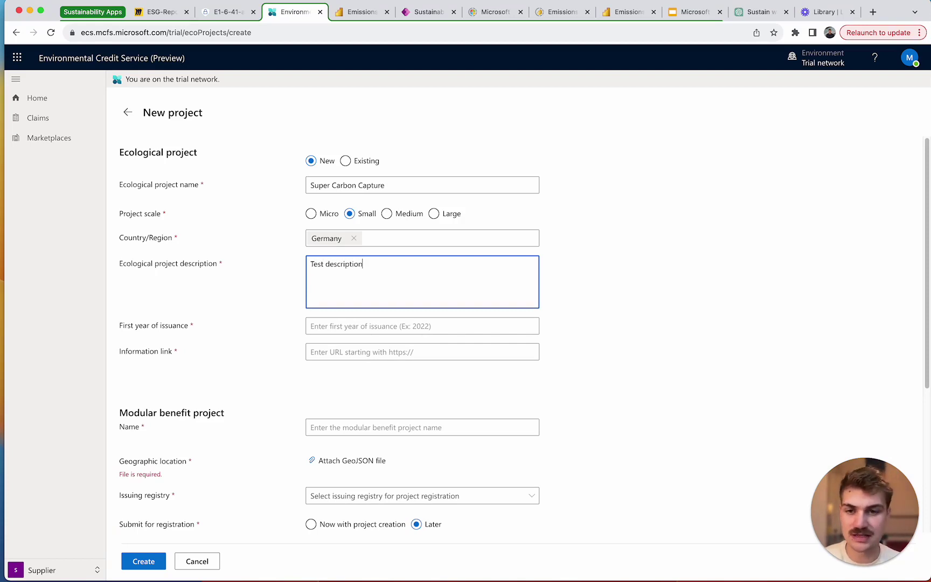
click(355, 326)
text(2)
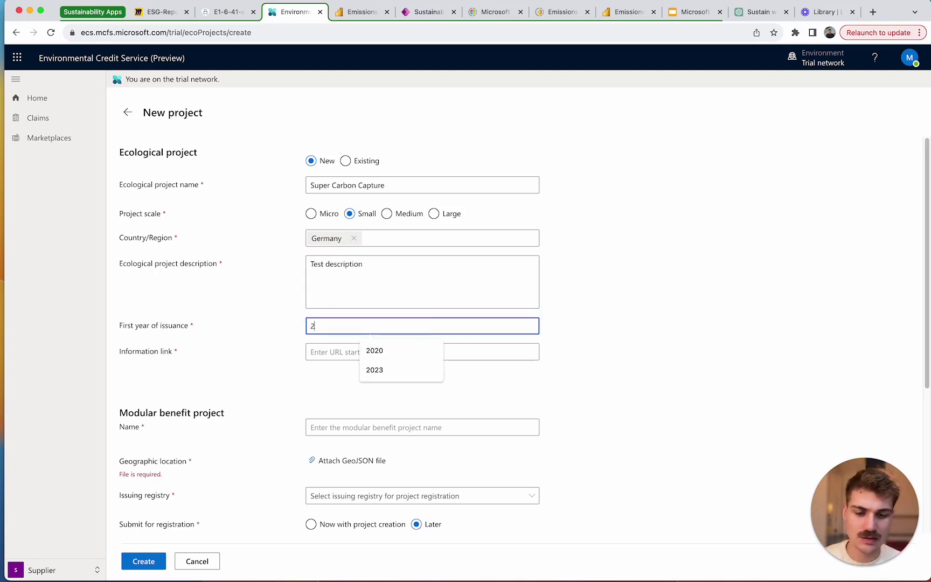
text(02)
click(375, 369)
click(354, 354)
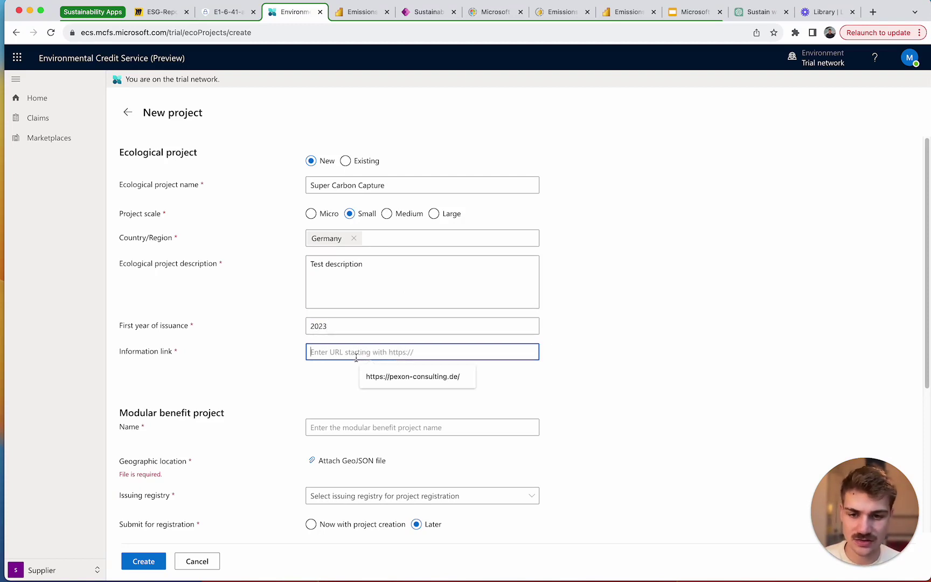
click(423, 380)
Step: Name the modular benefit project "New Benefit Project"
scroll(362, 380, down, 1)
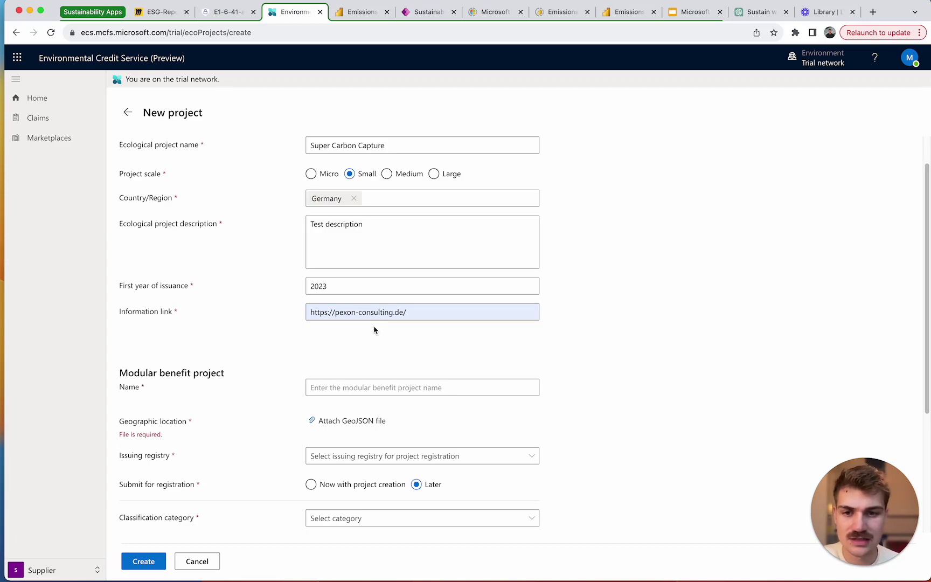
scroll(360, 364, down, 3)
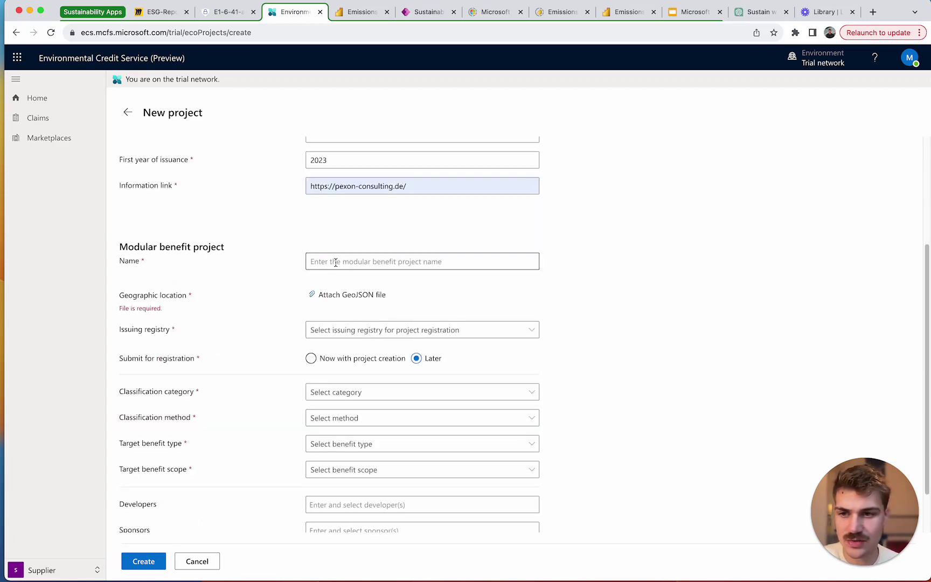
click(335, 262)
scroll(147, 170, up, 4)
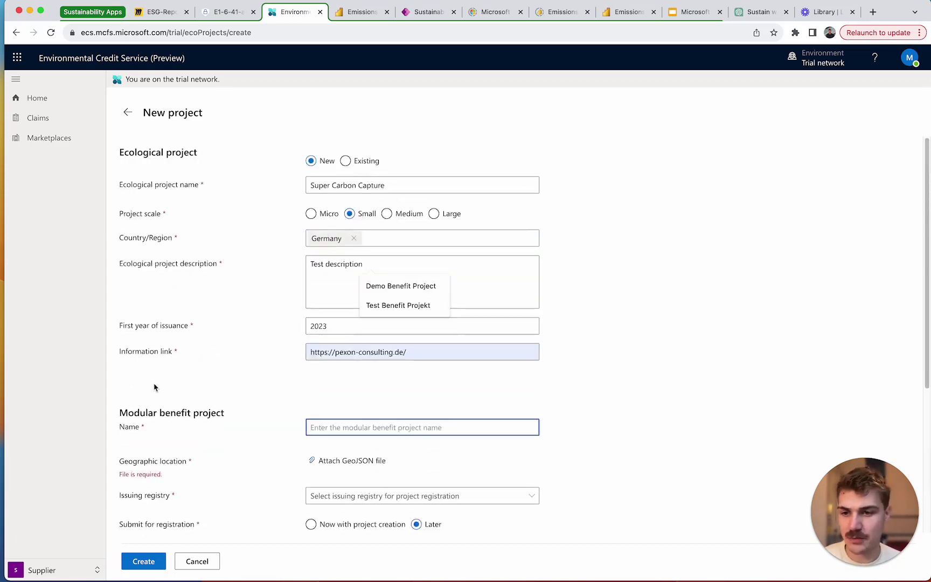
click(197, 415)
scroll(202, 372, down, 1)
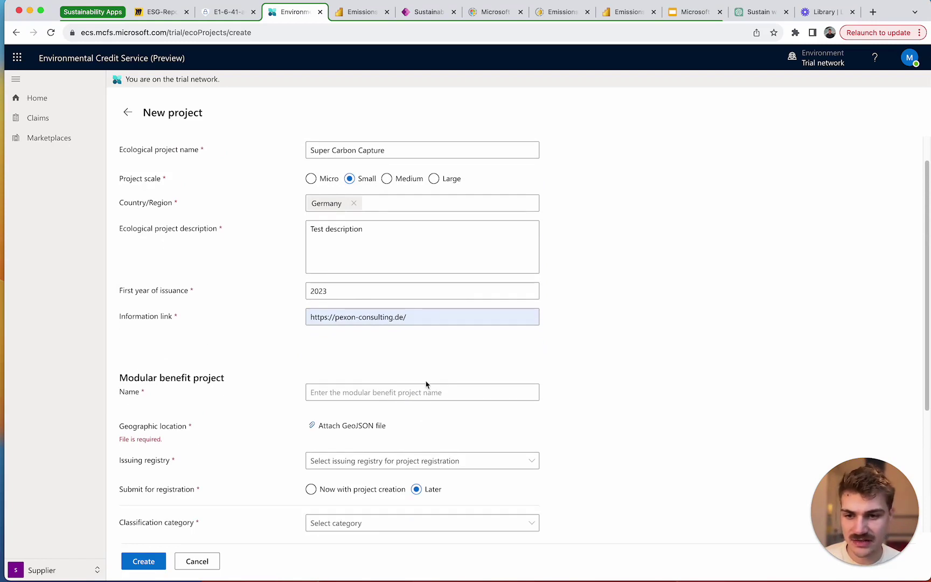
click(408, 393)
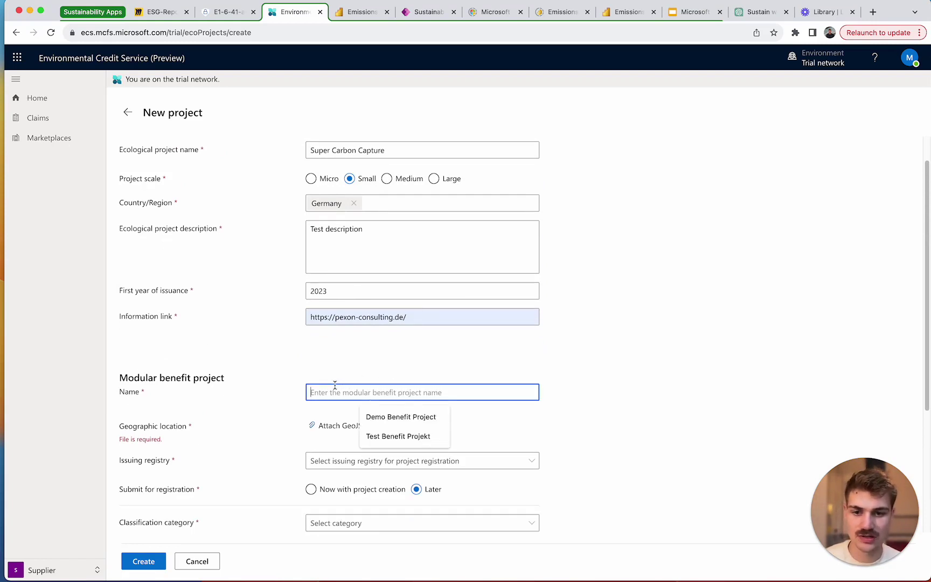
click(402, 436)
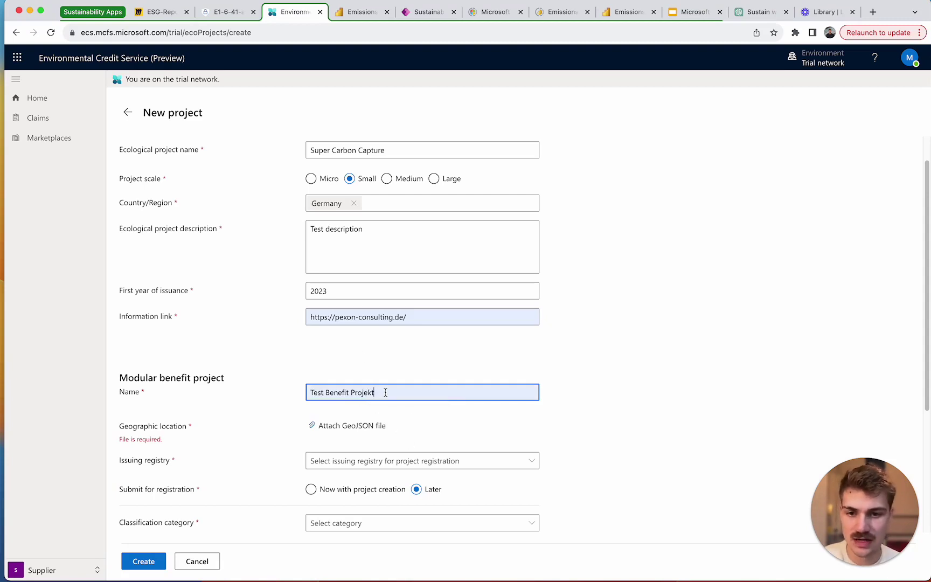
triple_click(360, 396)
text(Ne)
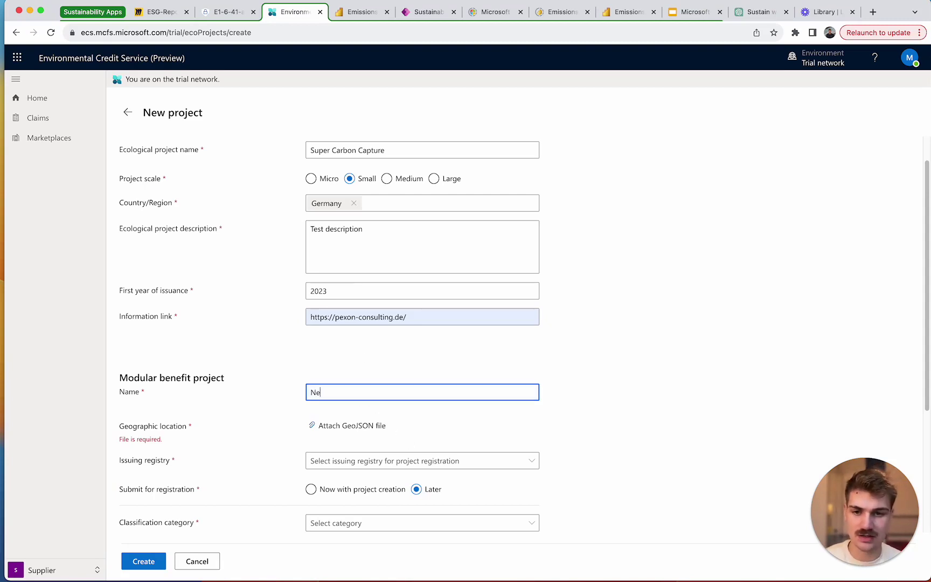
text(w Benefit Projec)
Step: Upload area.json with the descriptive tag "test" as the modular benefit project's geographic location
click(335, 426)
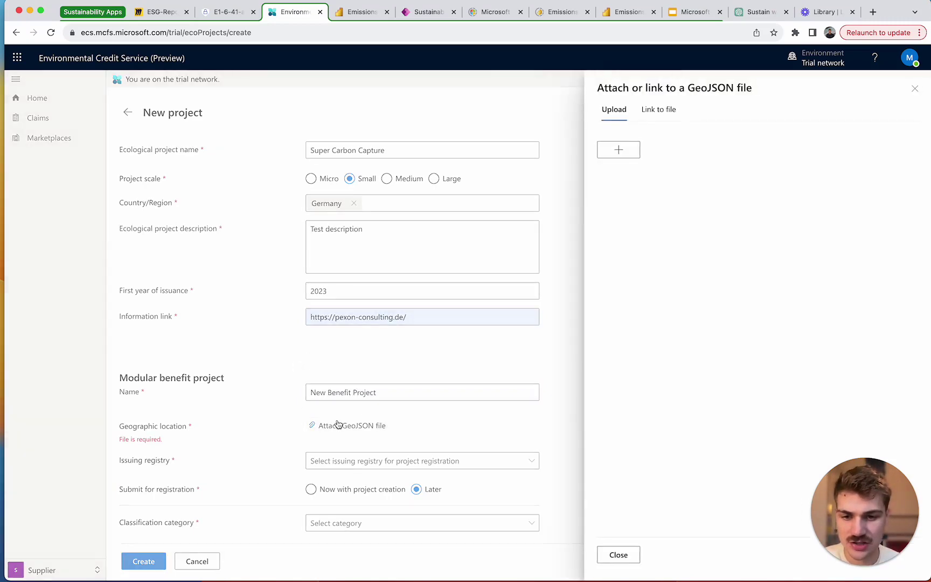
click(625, 151)
click(652, 213)
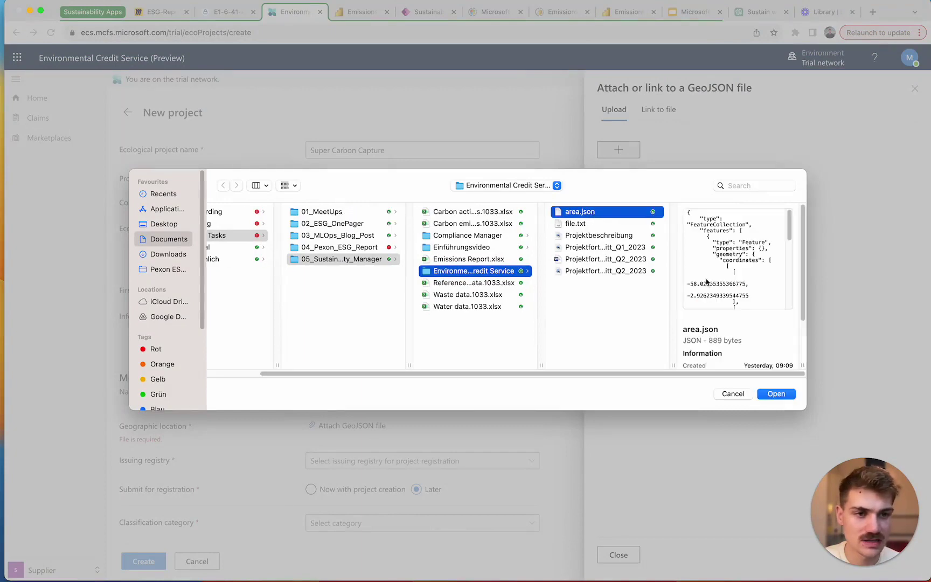
click(777, 394)
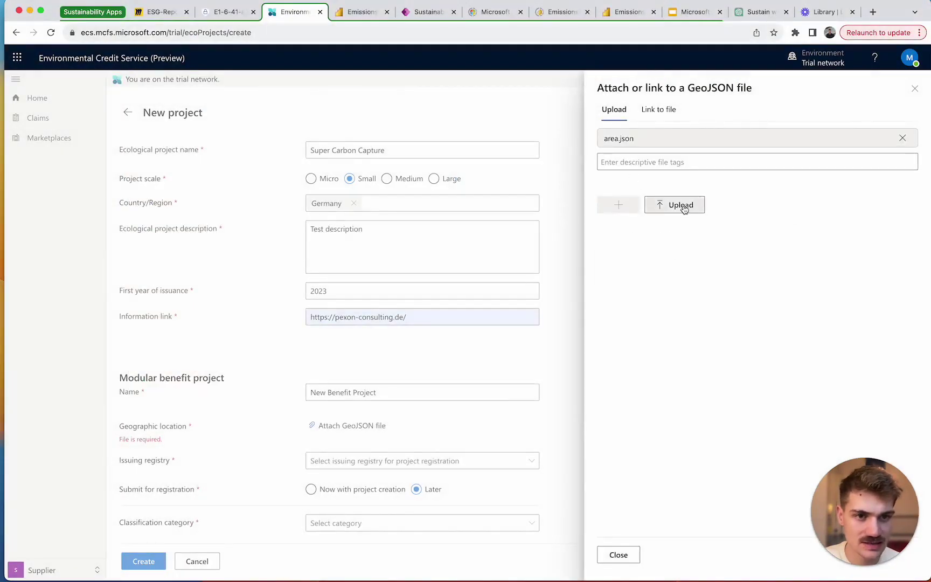
click(678, 217)
click(646, 161)
text(test)
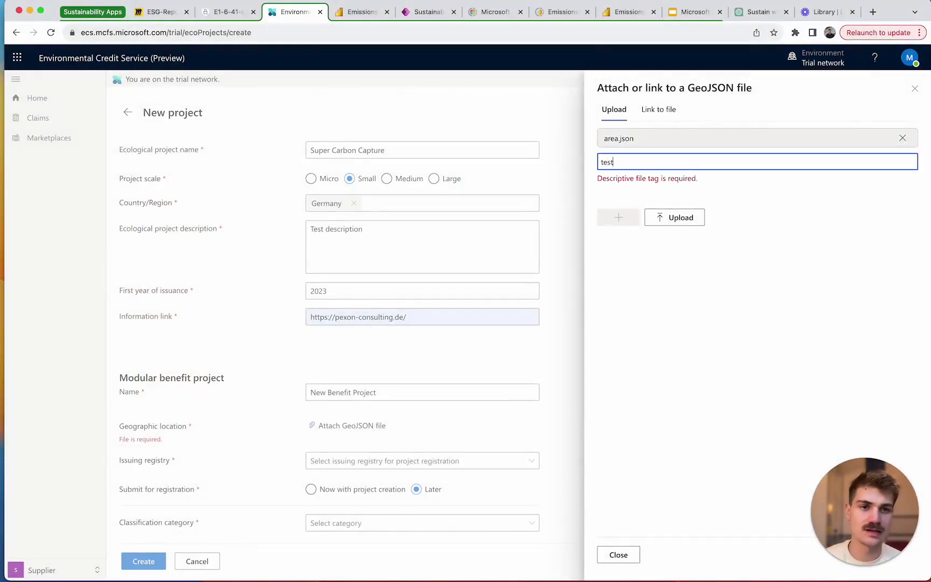
click(676, 217)
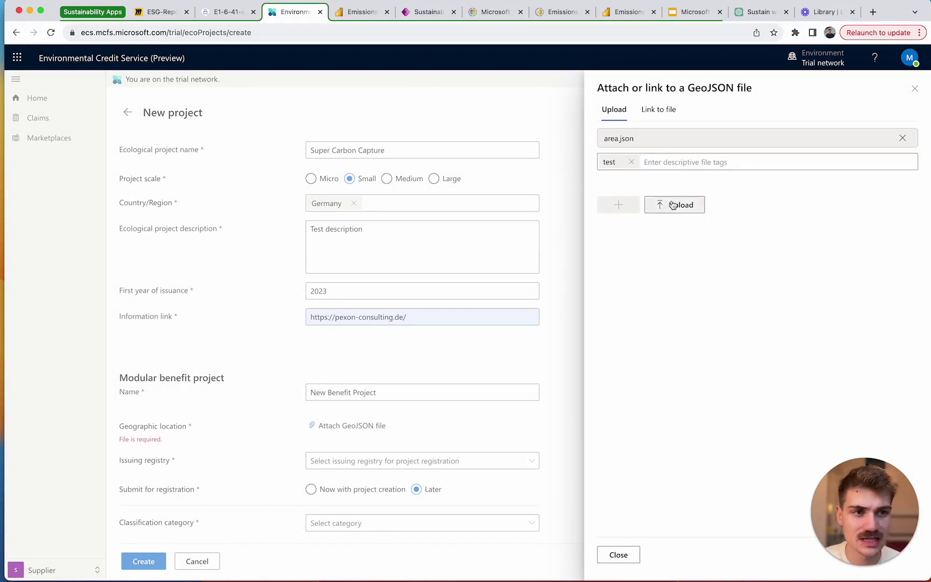
click(673, 205)
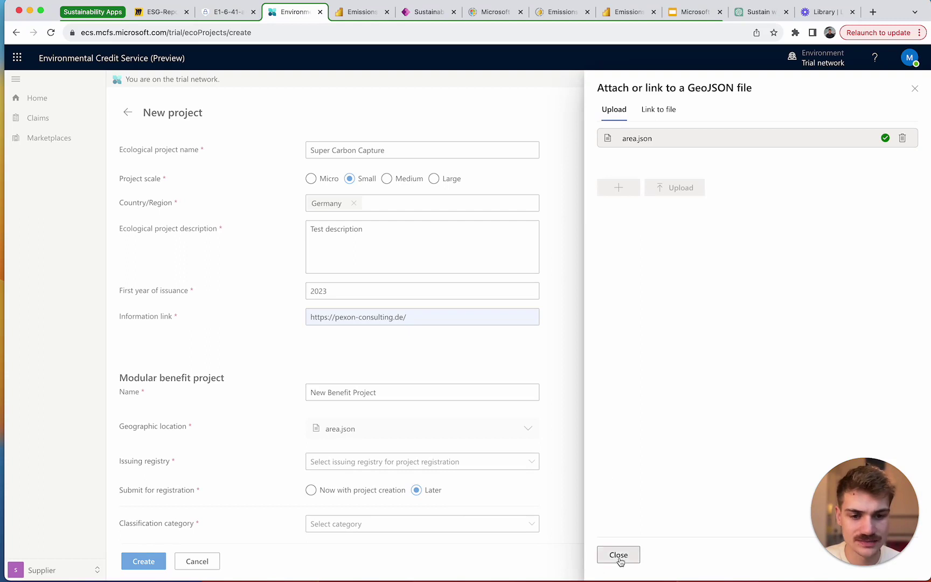
click(618, 556)
Step: Choose Pexon Consulting GmbH as the issuing registry and submit for registration now with project creation
scroll(277, 350, down, 2)
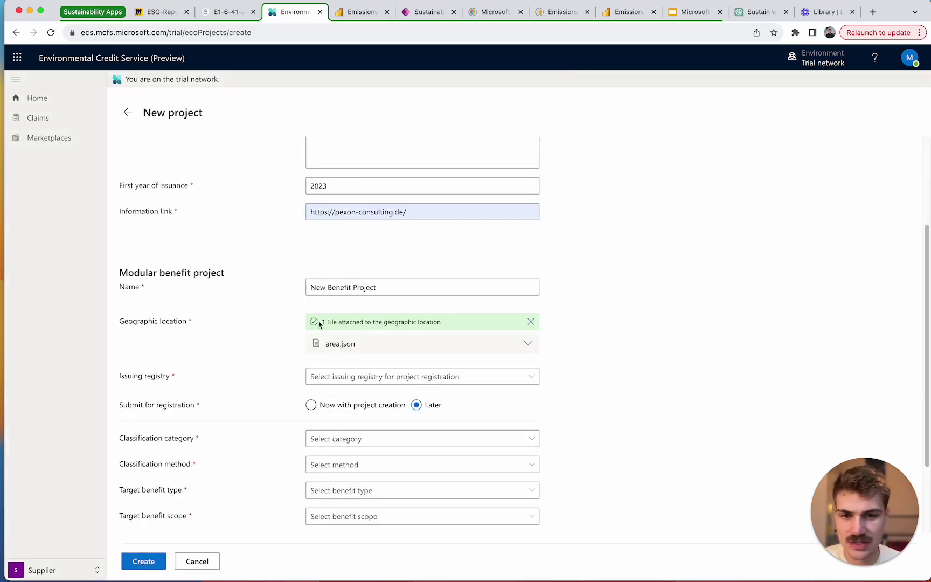
scroll(312, 345, down, 1)
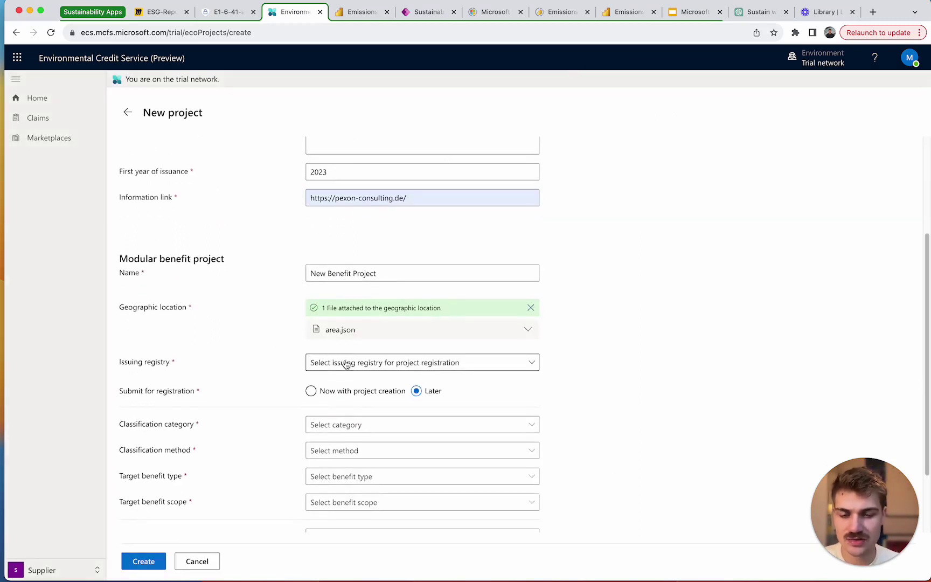
click(346, 366)
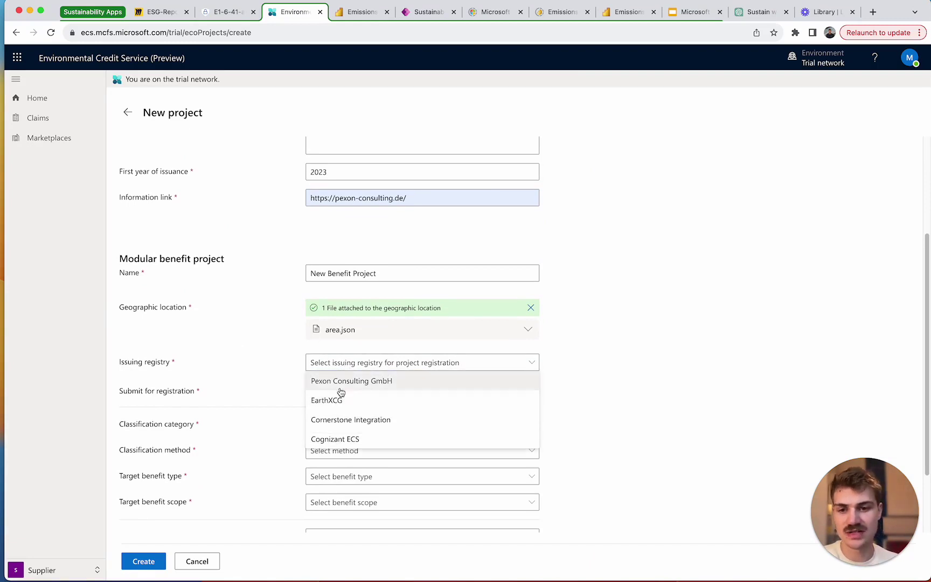
click(344, 386)
scroll(293, 360, down, 1)
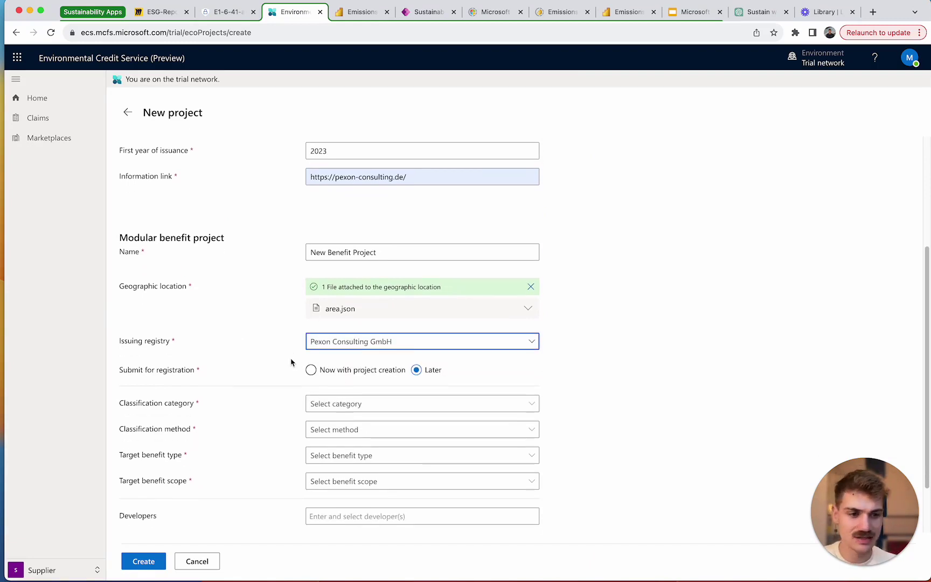
scroll(291, 361, down, 2)
click(311, 328)
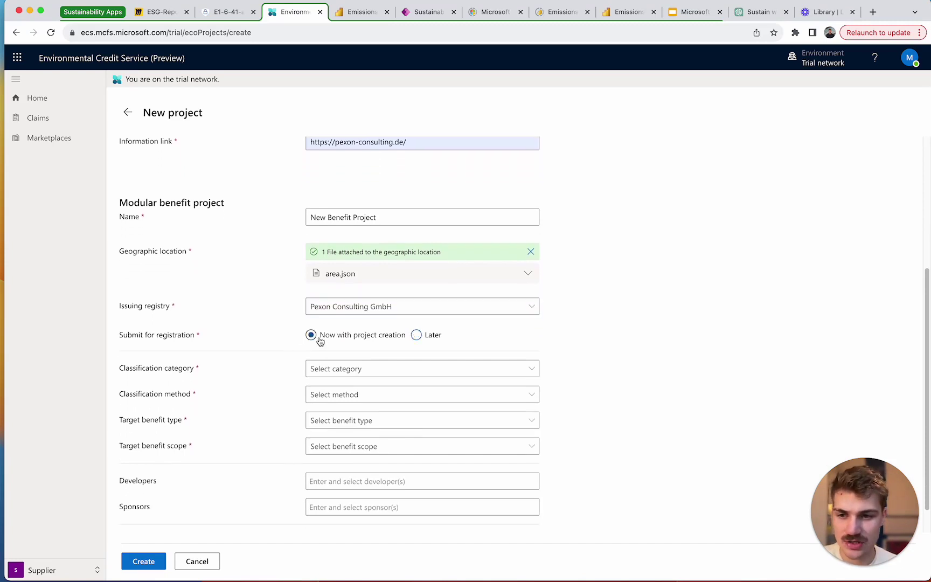
Step: Set the classification category to Avoidance and the classification method to Mixed nature & technology
scroll(257, 330, down, 1)
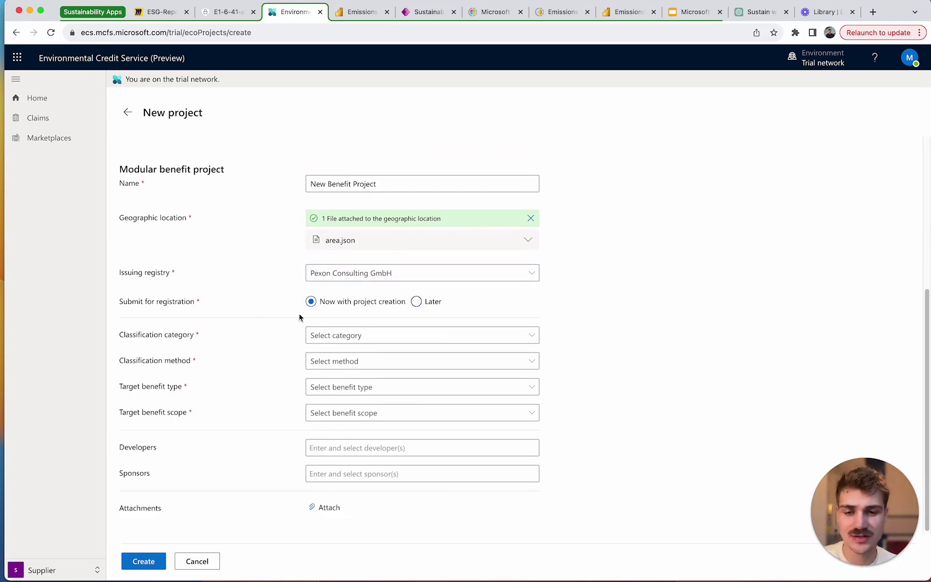
click(340, 338)
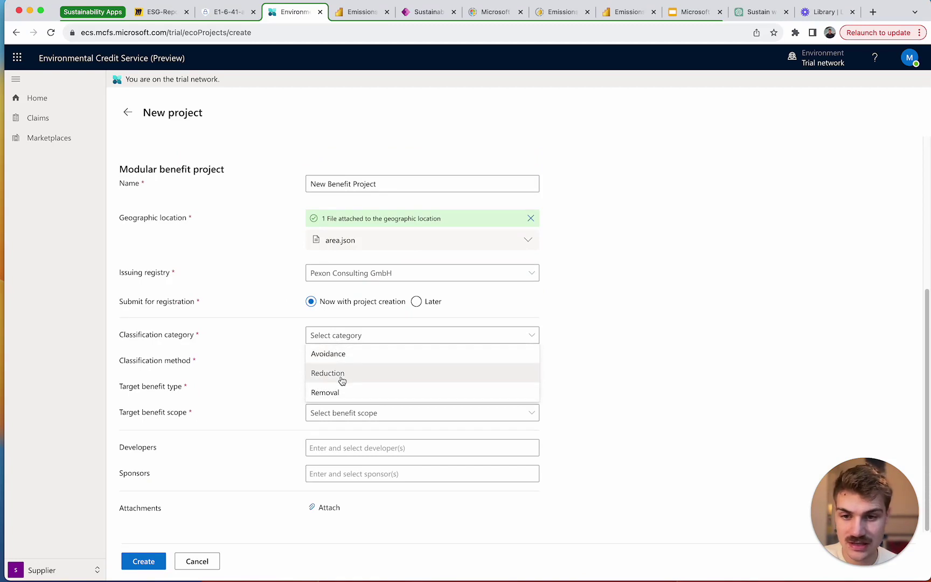
click(346, 361)
click(383, 362)
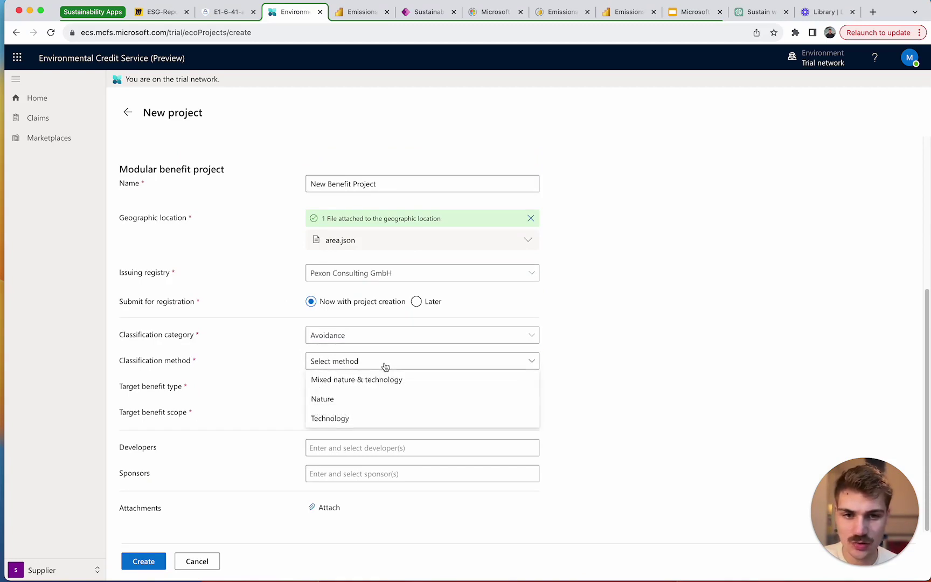
click(375, 380)
Step: Set the target benefit type to Carbon capture and enhanced oil recovery and the target benefit scope to Carbon capture and storage
click(366, 387)
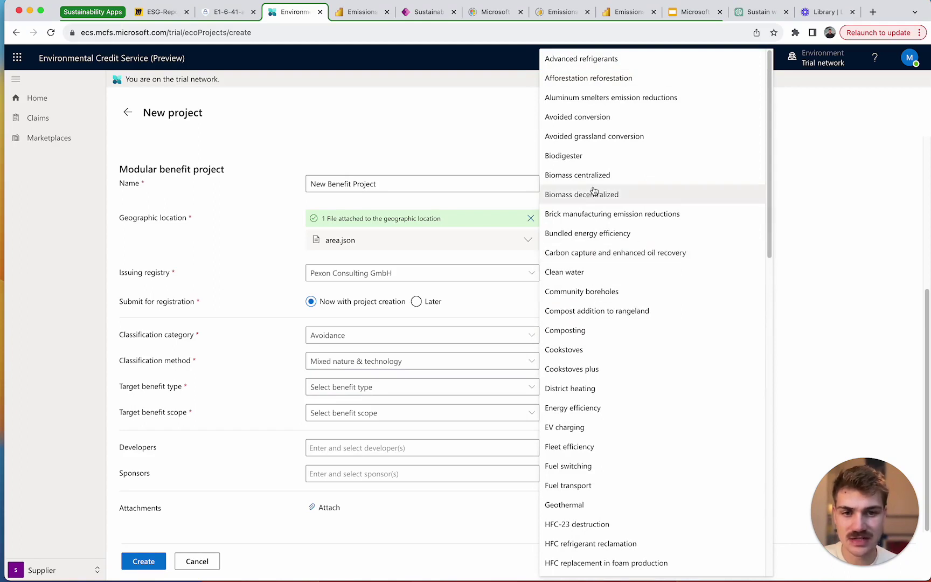
click(611, 255)
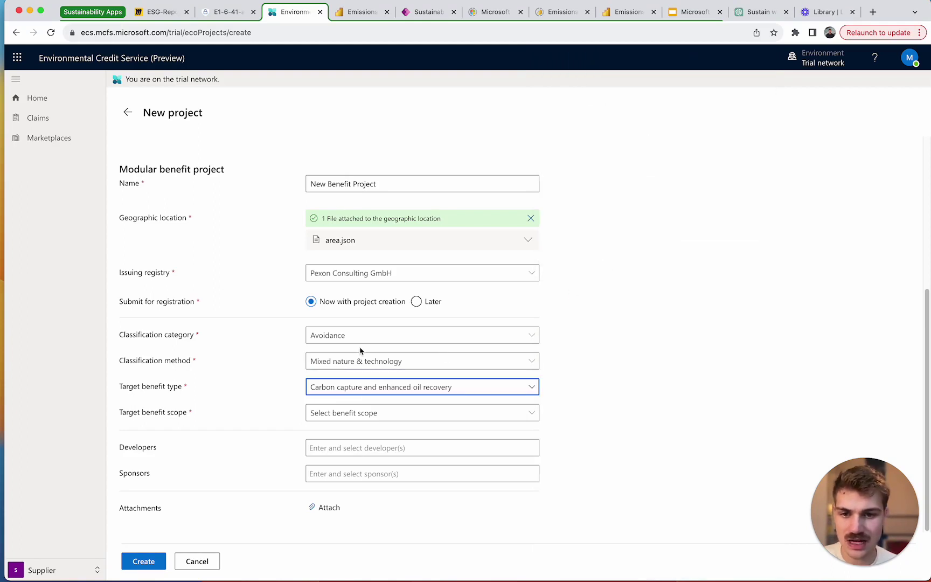
click(349, 414)
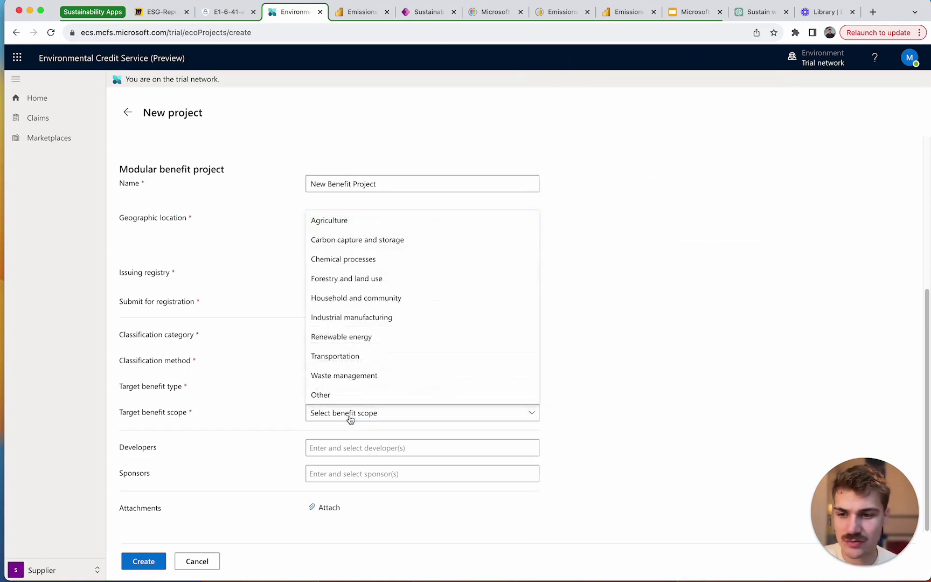
click(328, 243)
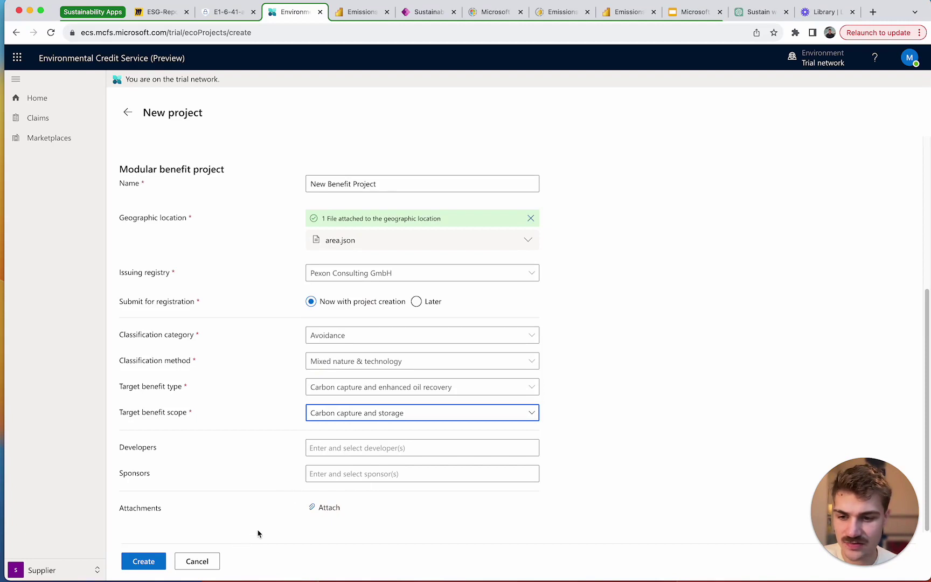
Step: Create the project with its completed details and switch to the Issuing registry role
click(144, 561)
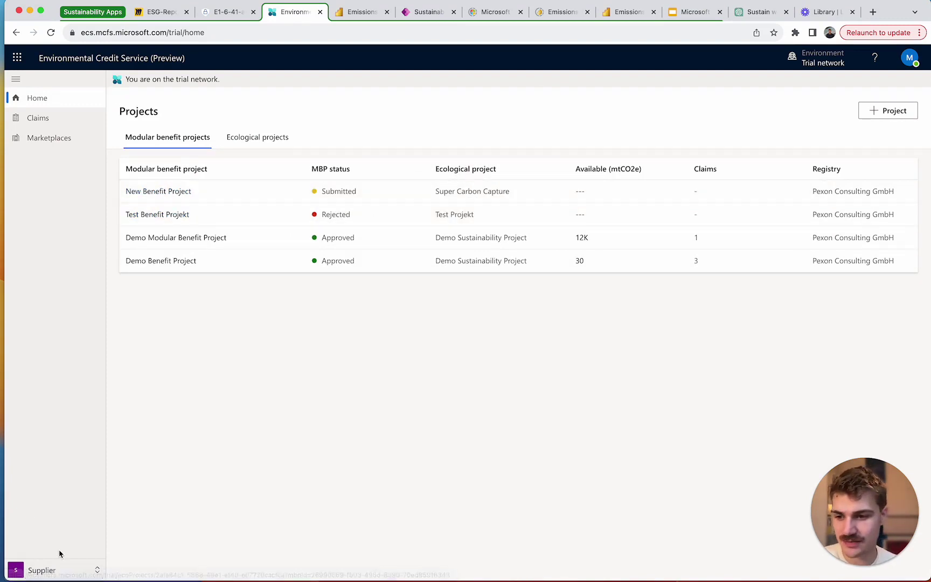
click(58, 567)
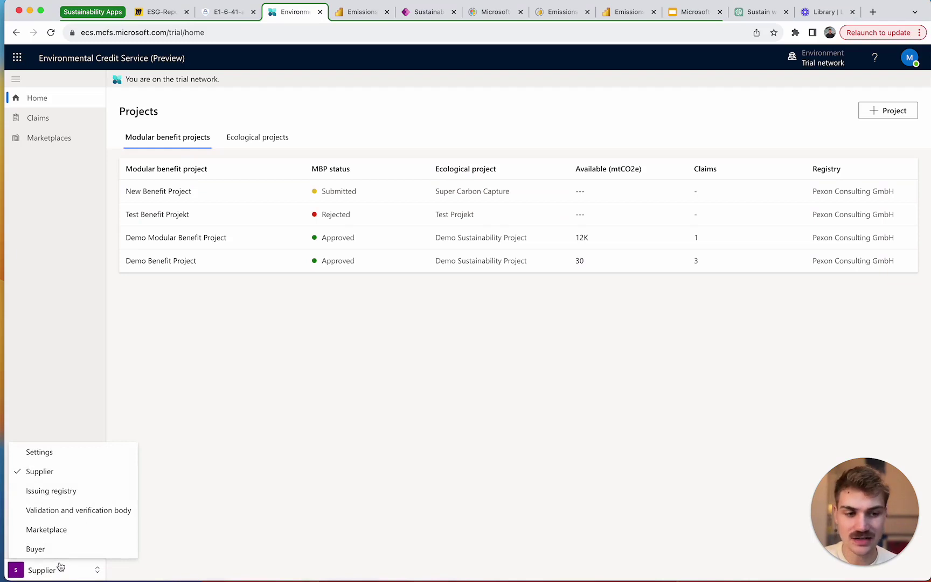
click(51, 492)
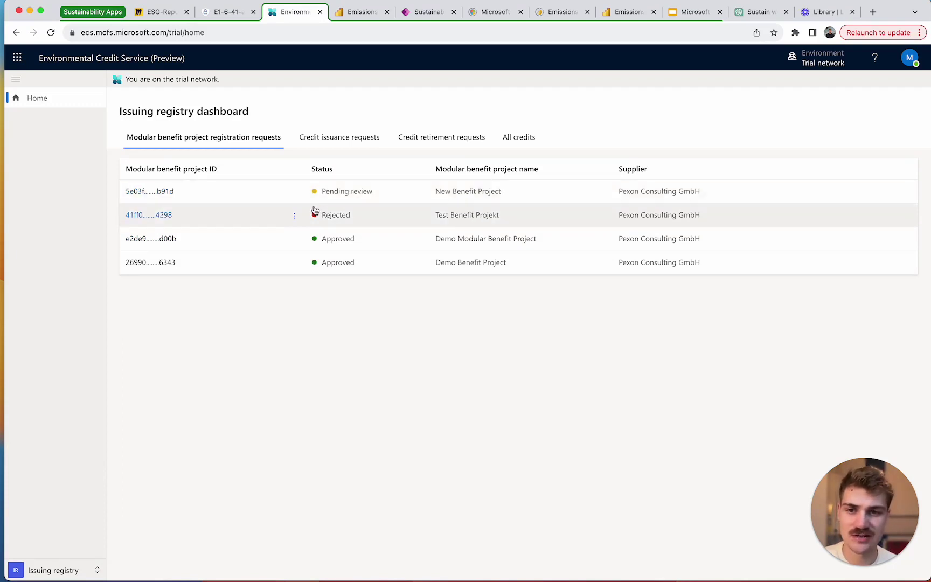
Step: Approve the registration request of New Benefit Project, skipping the check for overlapping projects
click(282, 192)
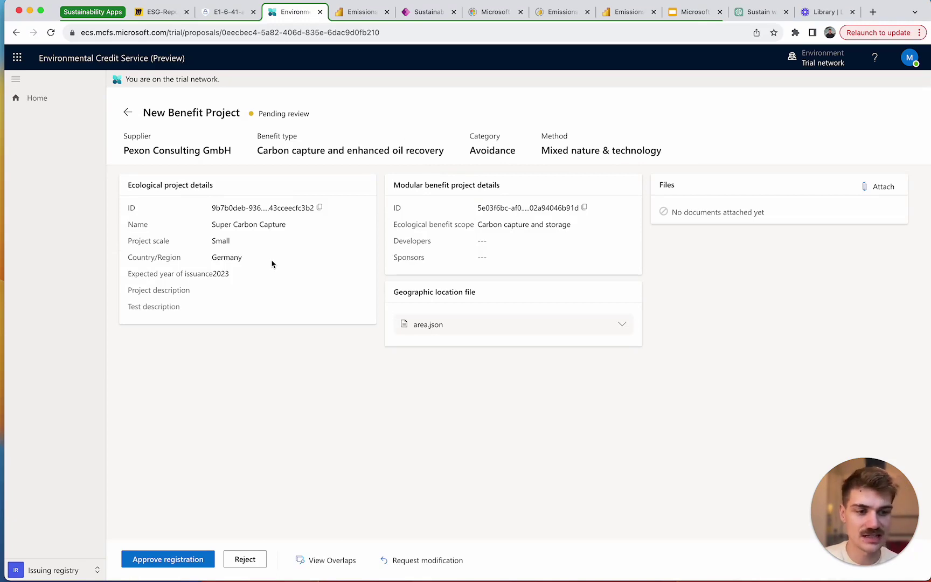
click(168, 562)
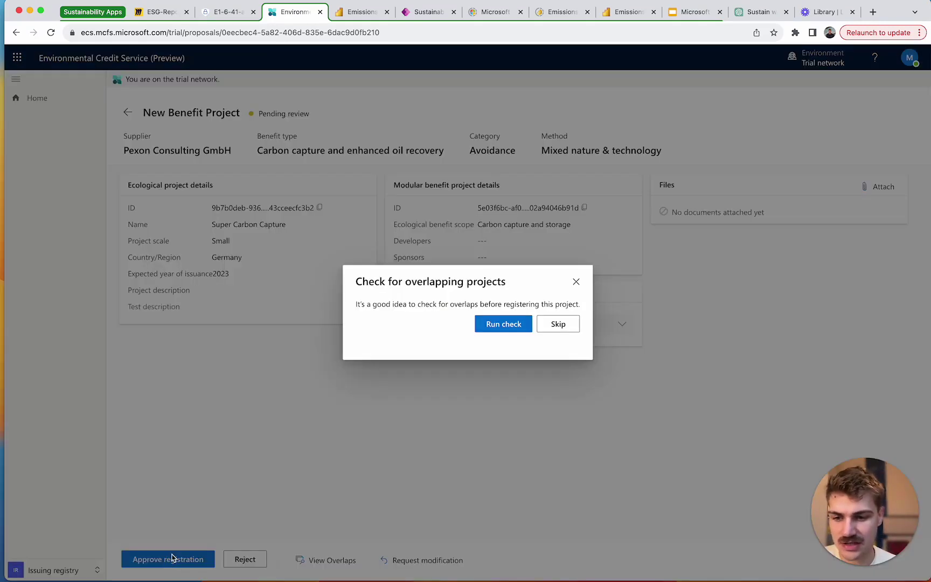
click(560, 325)
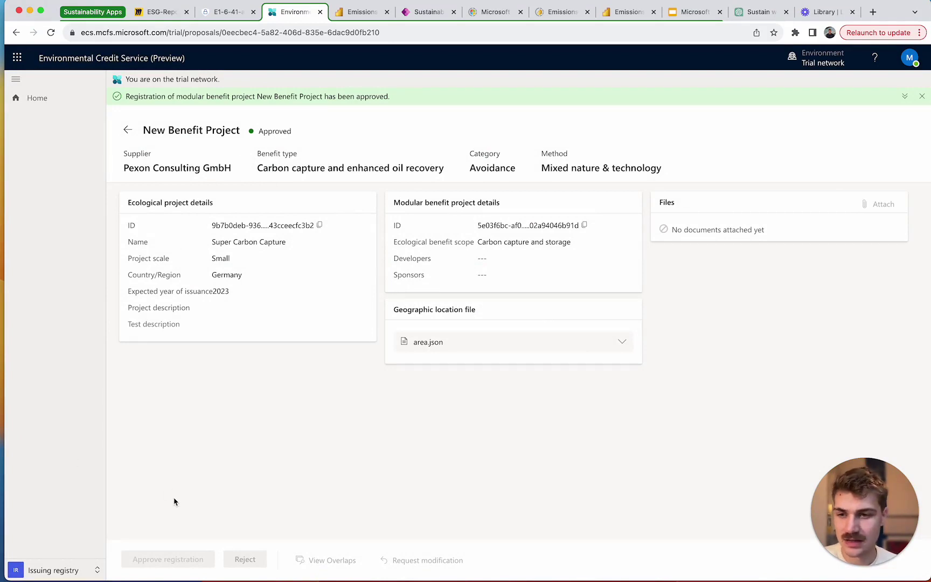
Step: Return to the Supplier role and start a new claim for New Benefit Project
click(55, 576)
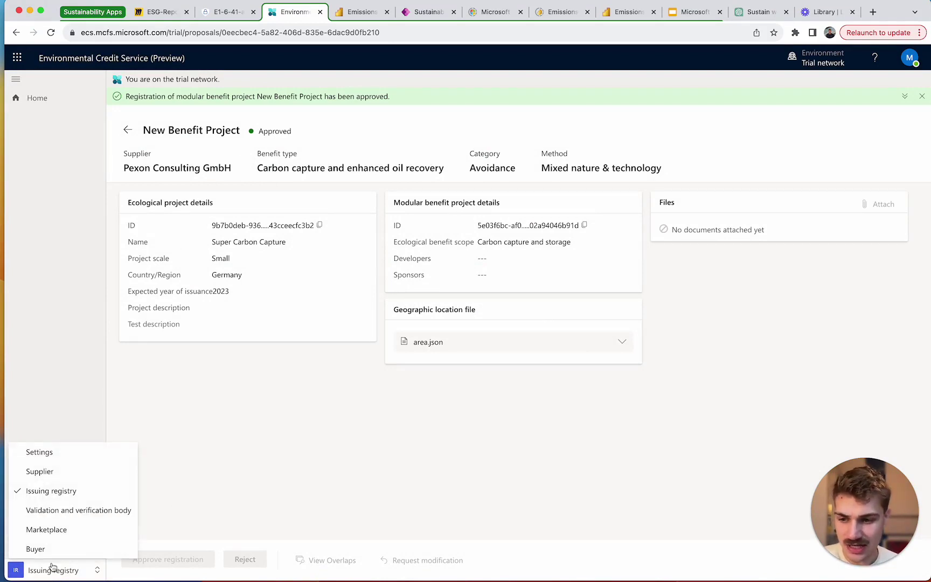
click(40, 471)
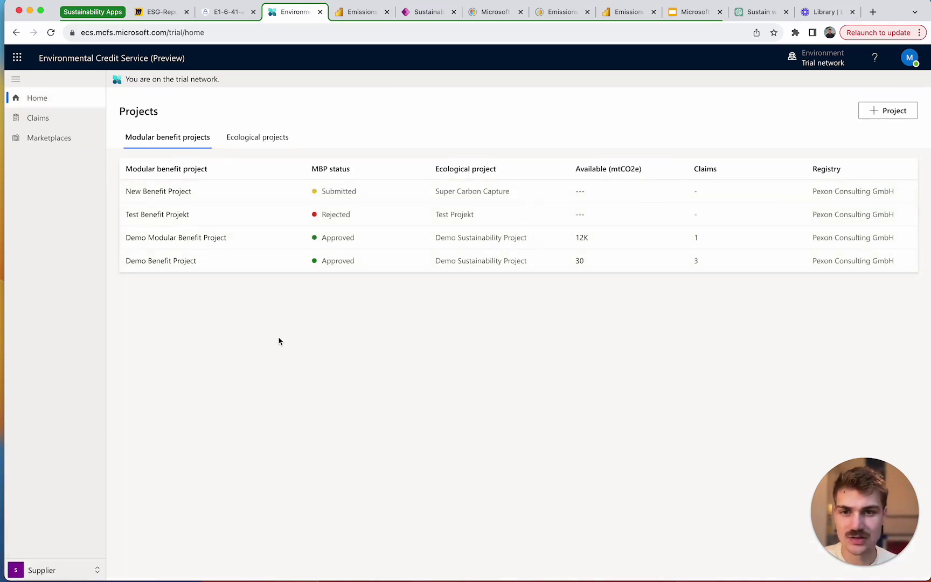
click(159, 190)
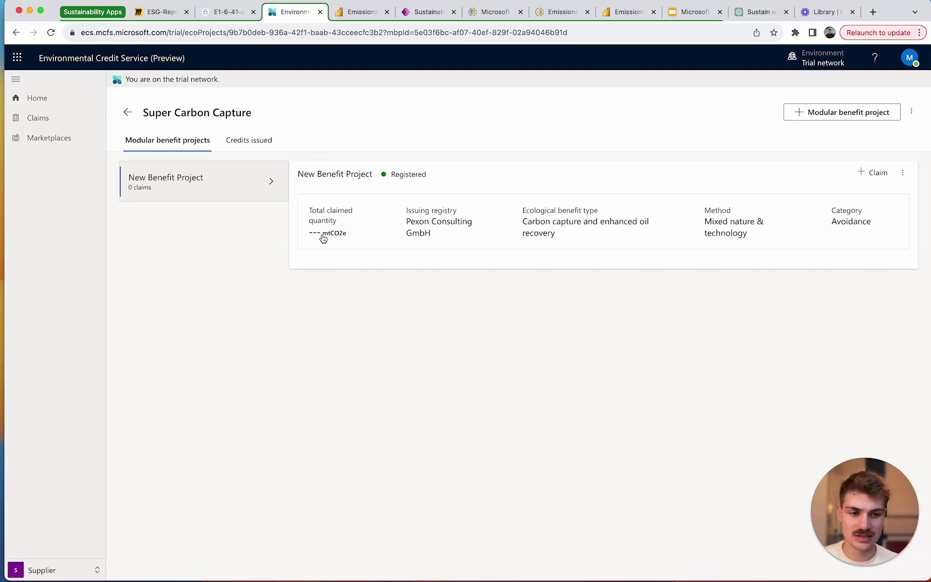
click(869, 175)
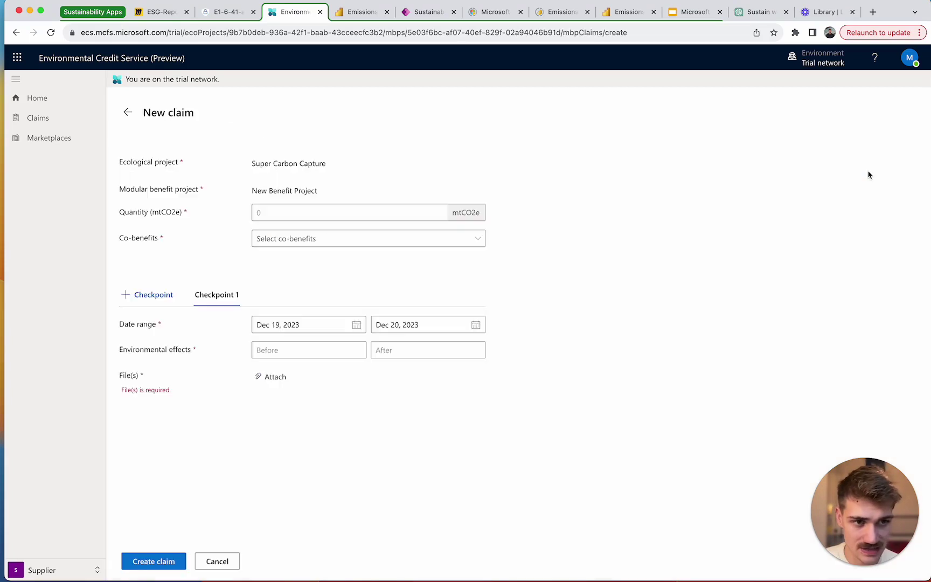
Step: Set the claim's quantity to 8000 mtCO2e and its co-benefit to Industry, innovation and infrastructure
click(269, 214)
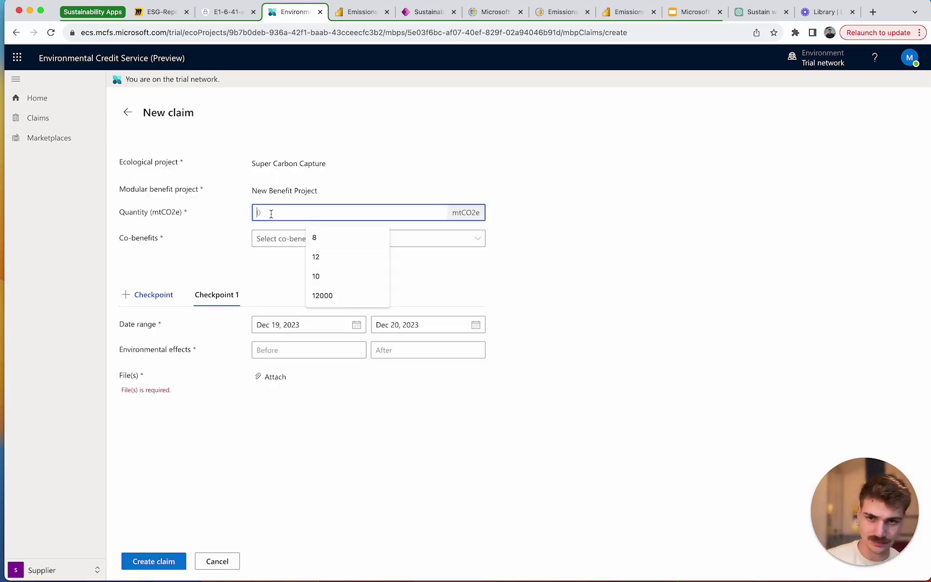
text(8000)
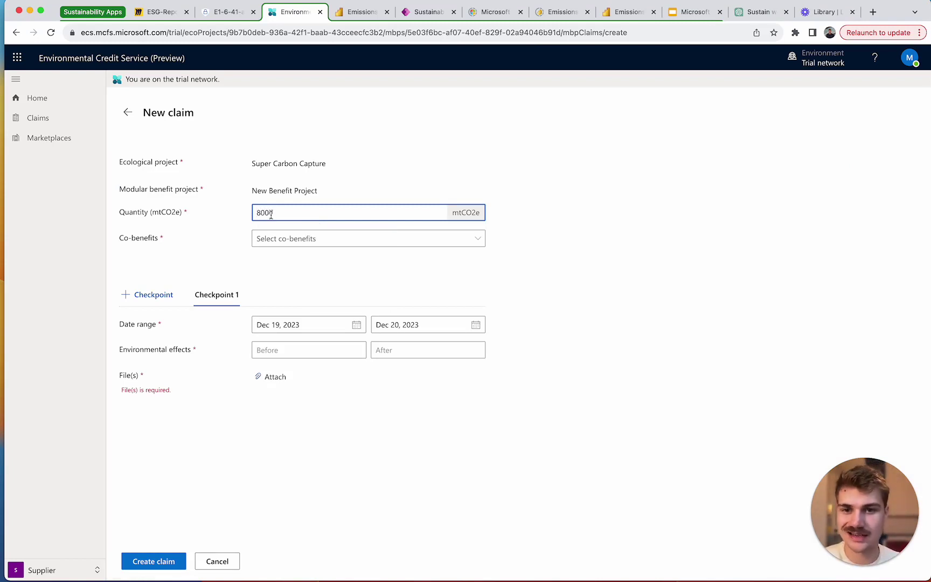
click(284, 238)
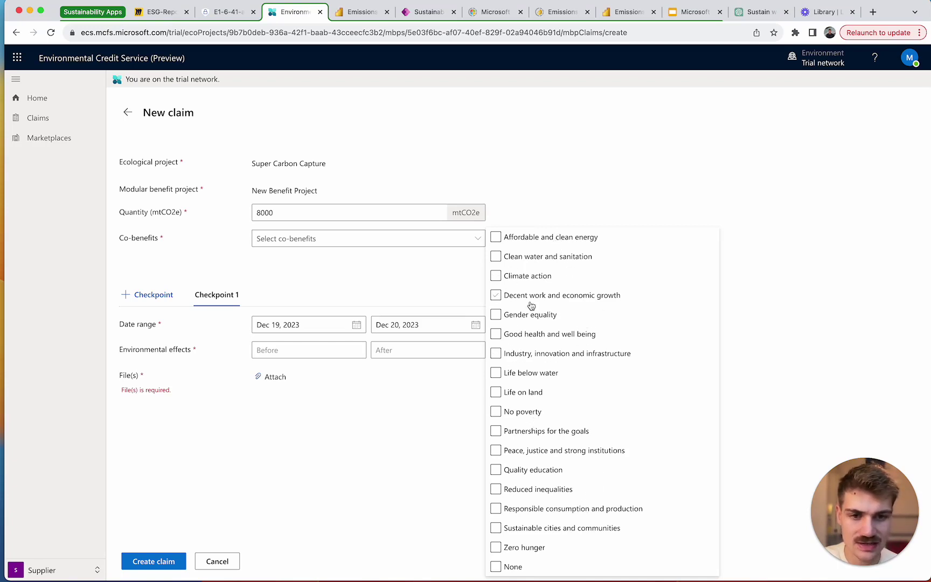
click(532, 353)
click(281, 264)
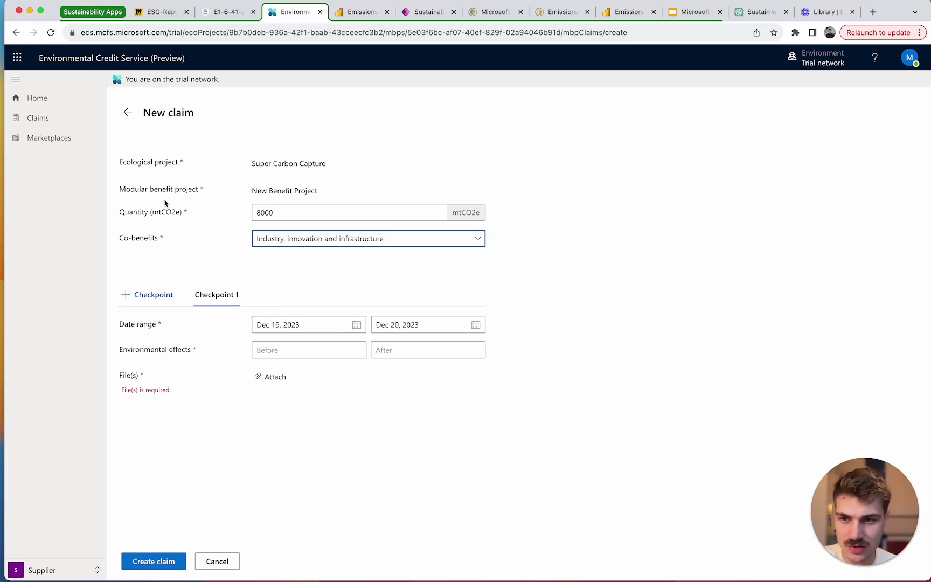
Step: Set the date range of Checkpoint 1 to Jan 01, 2023 through Mar 31, 2023
click(309, 326)
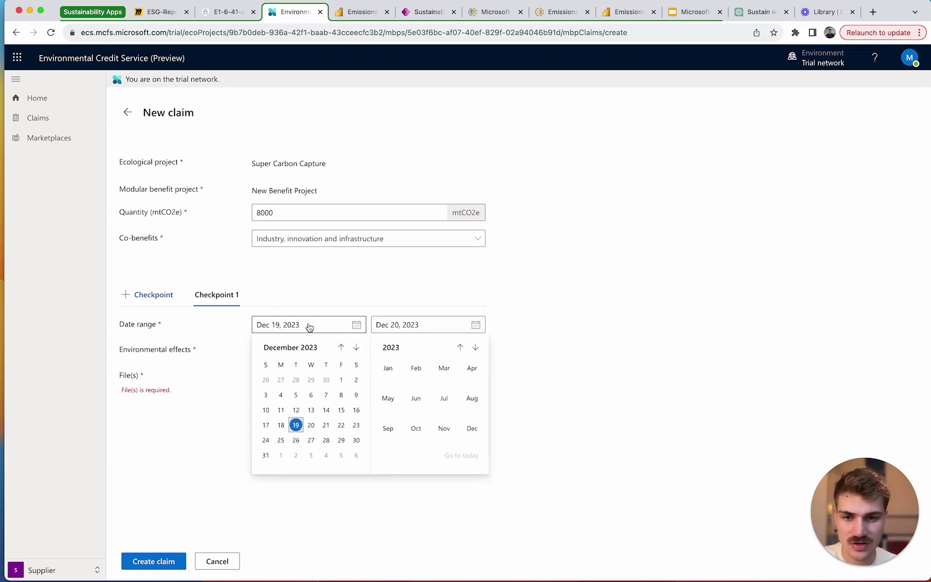
click(388, 372)
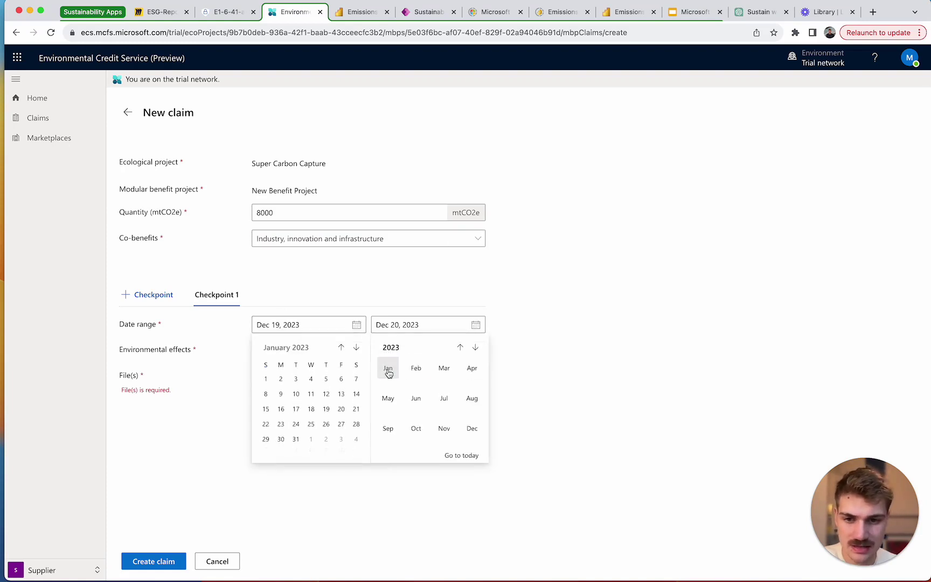
click(265, 379)
click(416, 333)
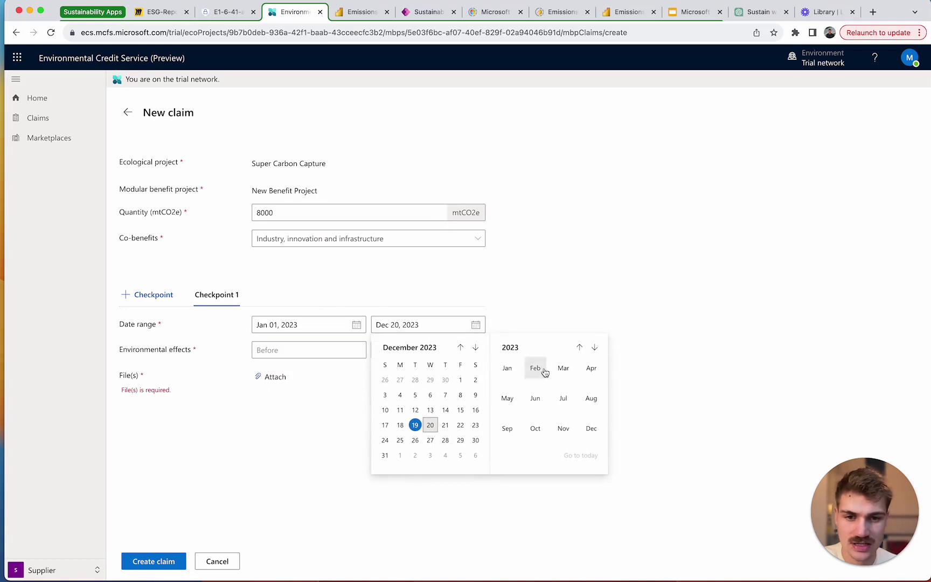
click(567, 379)
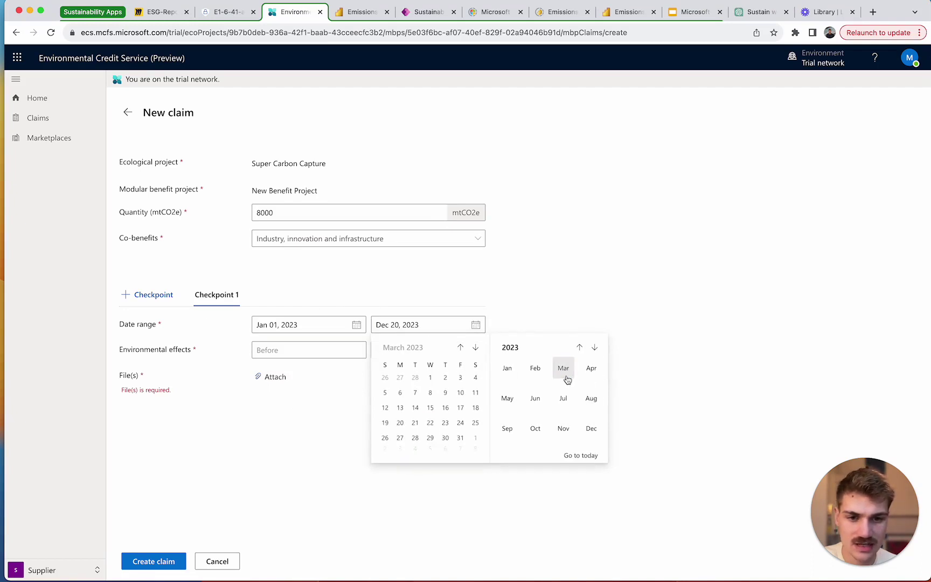
click(461, 438)
Step: Enter the environmental effects of Checkpoint 1 as 100000 before and 93000 after
click(298, 349)
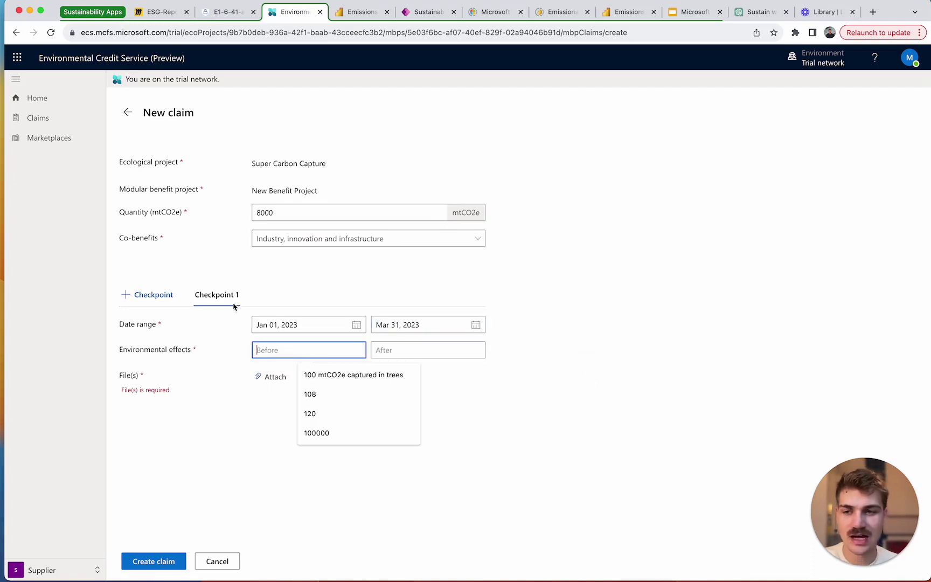
click(145, 210)
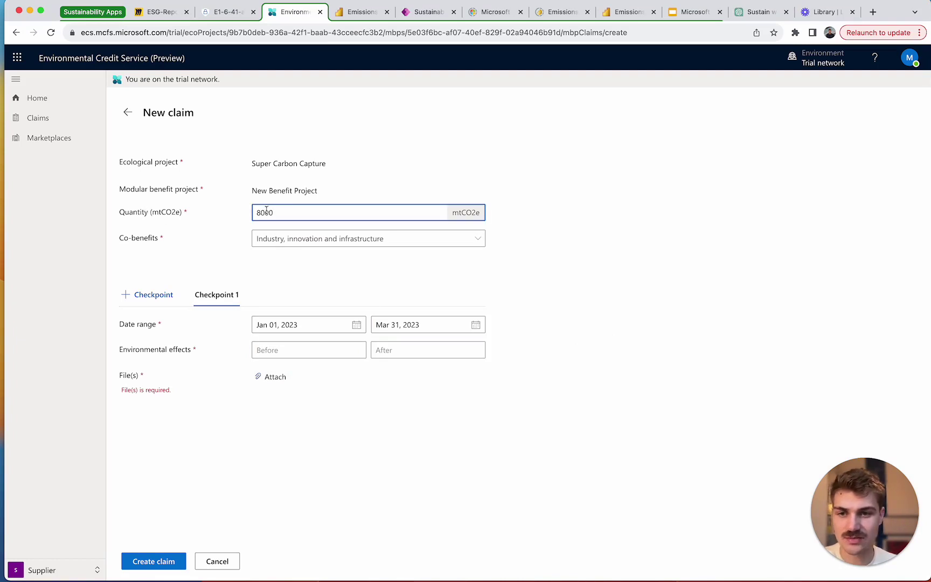
click(276, 352)
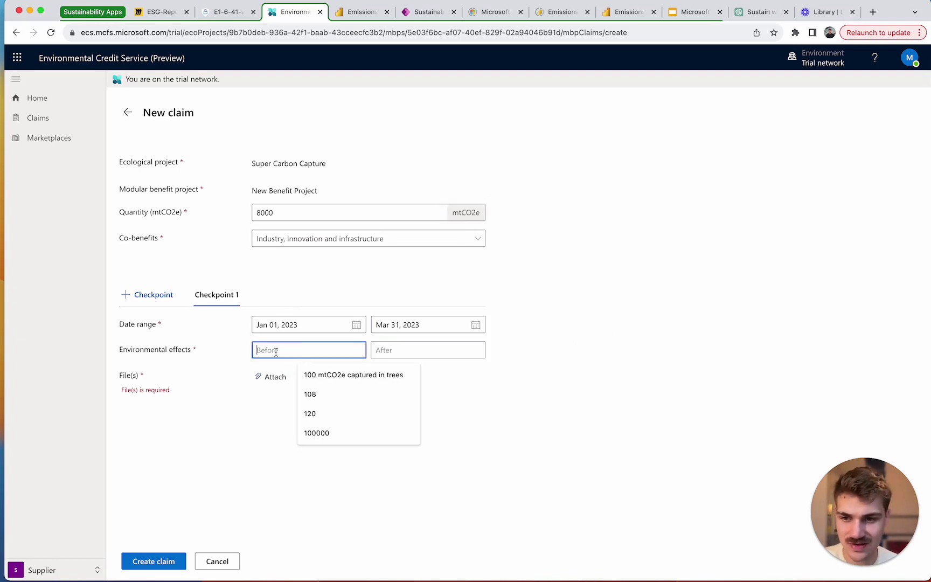
text(1000000)
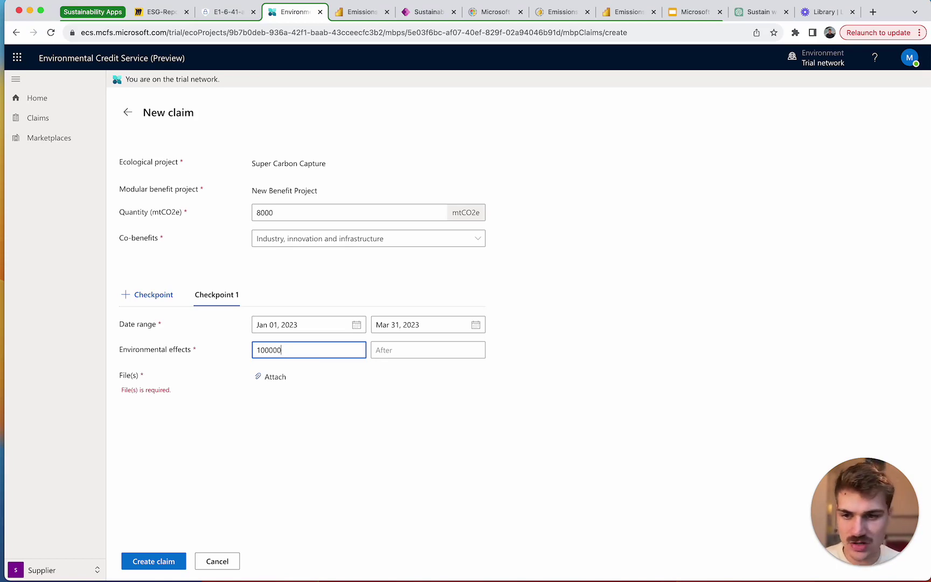
key(shift+Tab)
key(Escape)
click(405, 353)
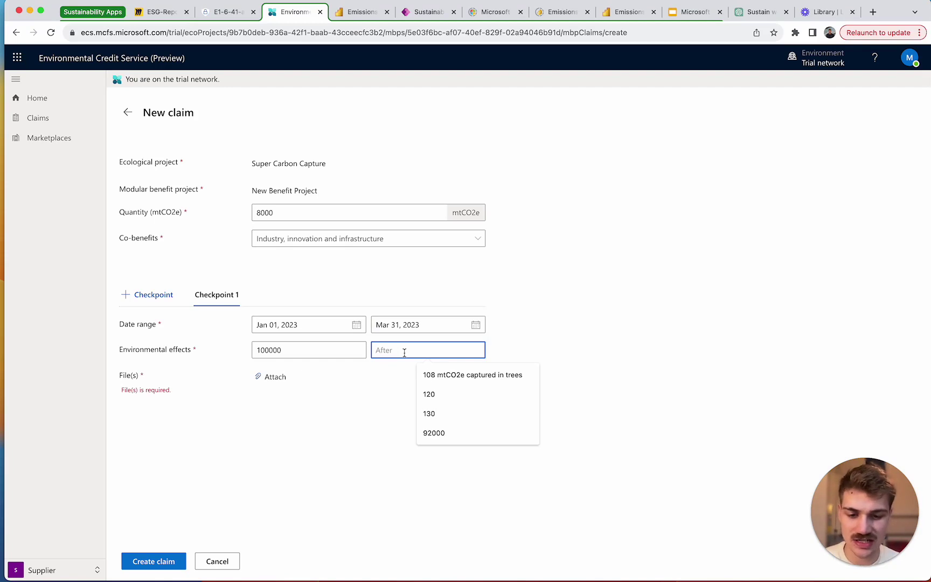
text(93000)
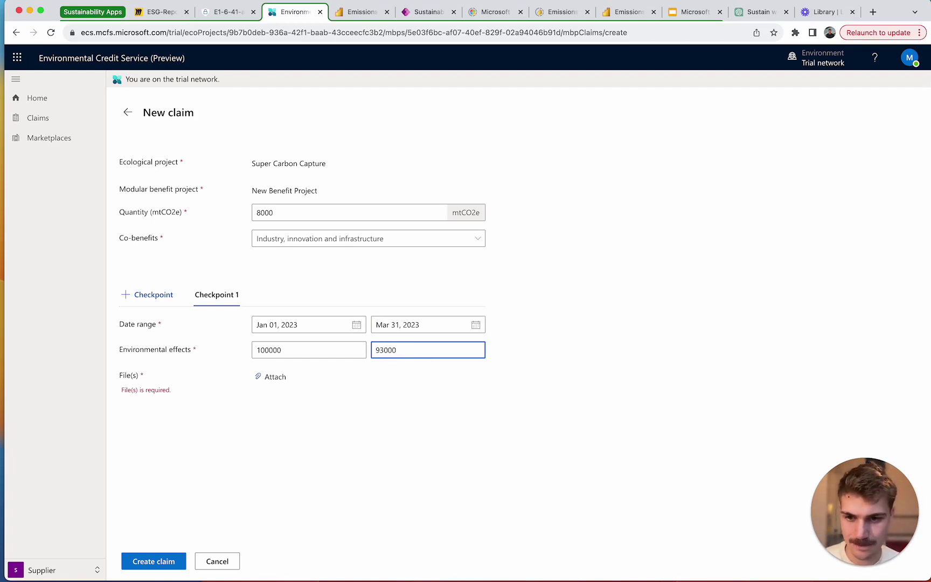
Step: Select Projektfortschritt_Q1_2023.pdf from the Environmental Credit Service folder as the file for Checkpoint 1
click(272, 377)
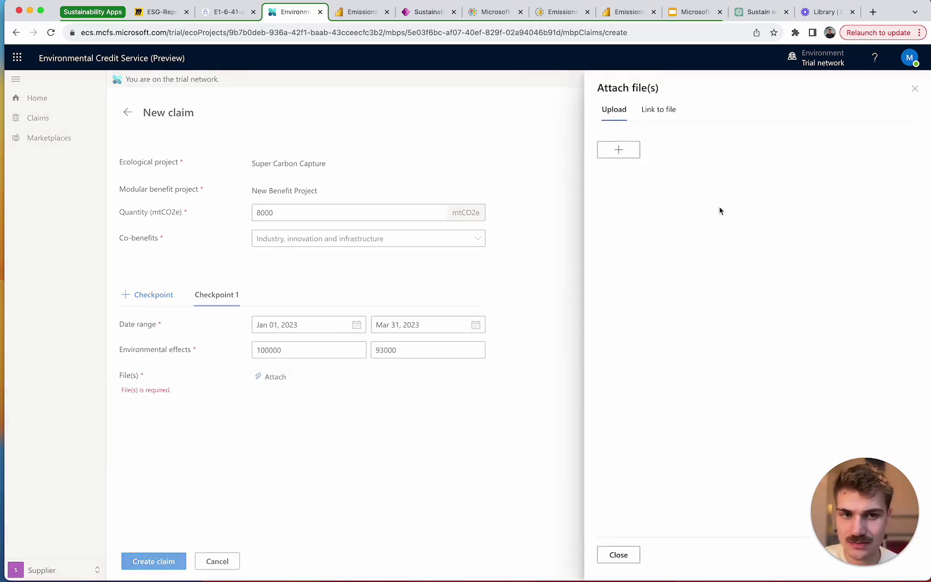
click(608, 150)
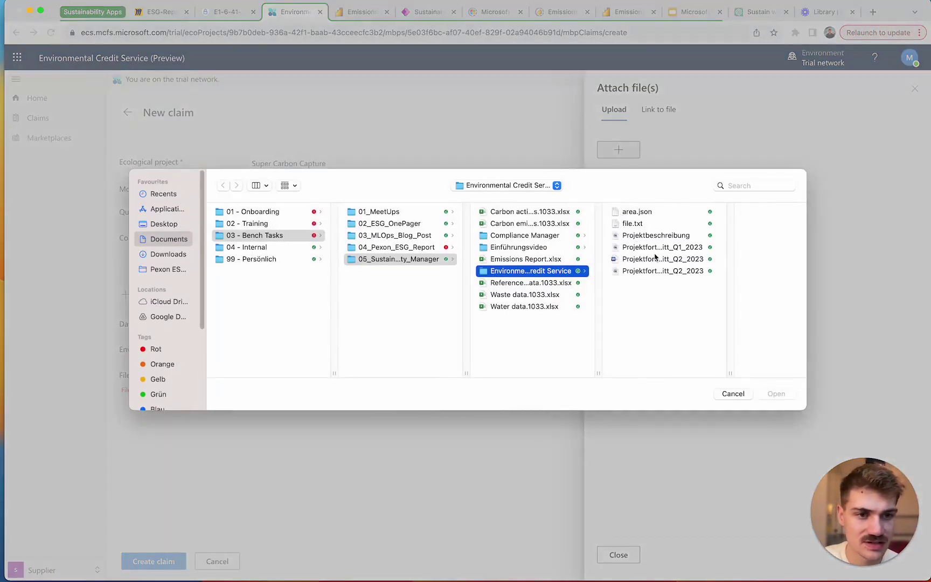
click(671, 249)
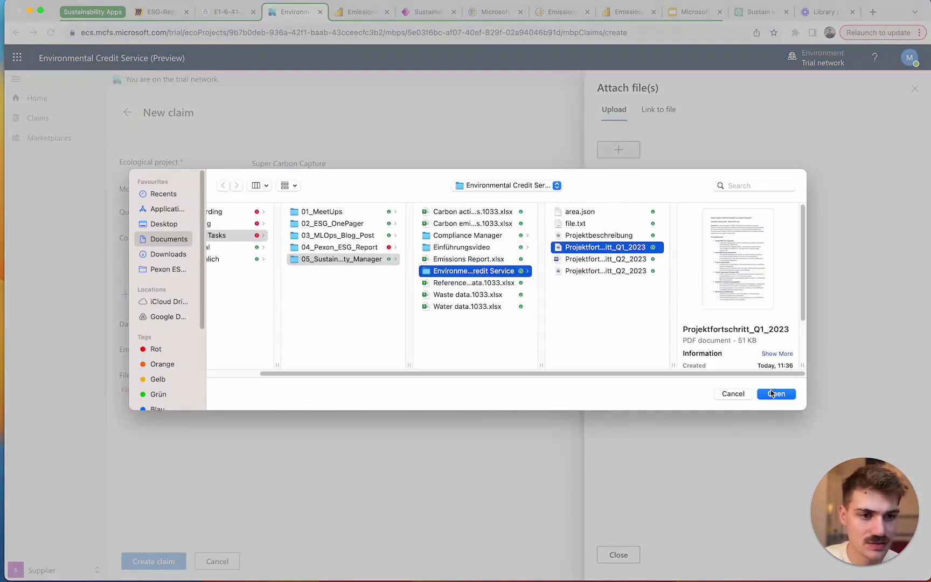
click(777, 394)
Step: Try to upload the selected PDF with the descriptive tag "q1"
click(663, 163)
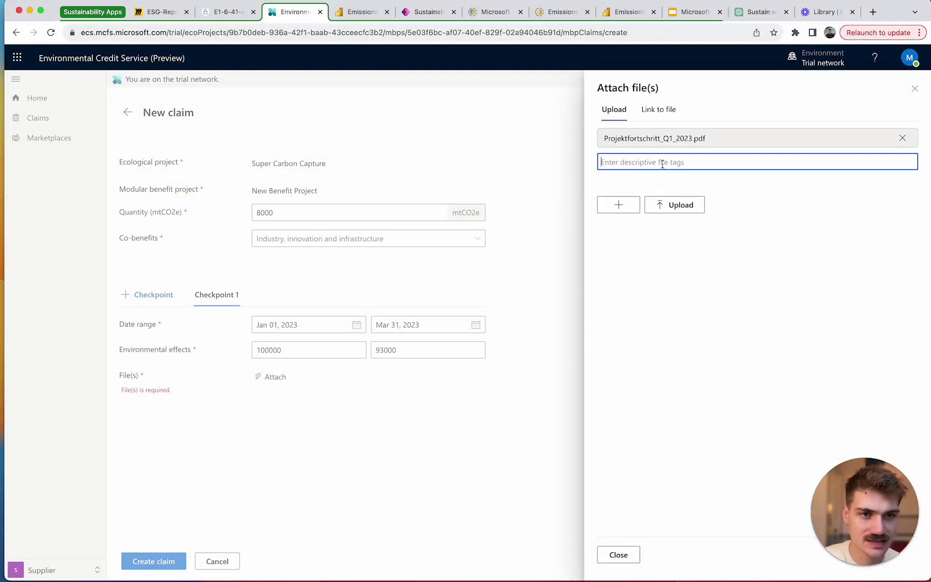
text(q1)
click(674, 205)
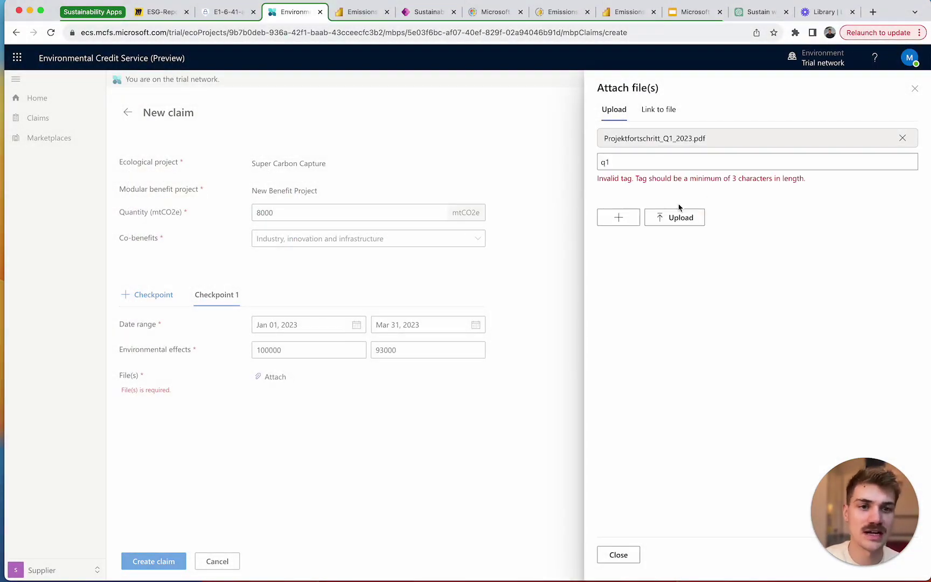
Step: Replace the file's descriptive tag with "test" and upload the PDF to Checkpoint 1
click(640, 156)
double_click(626, 158)
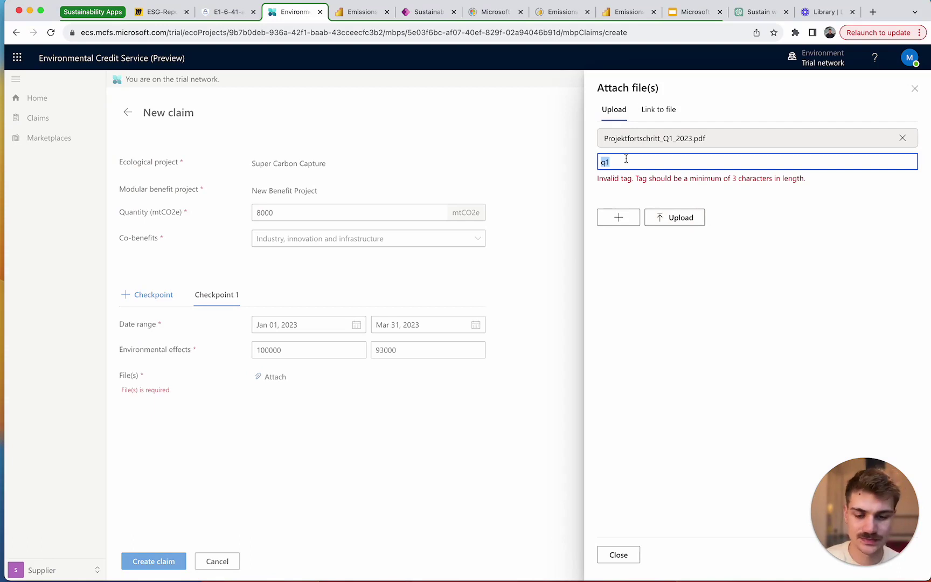
text(test)
key(Return)
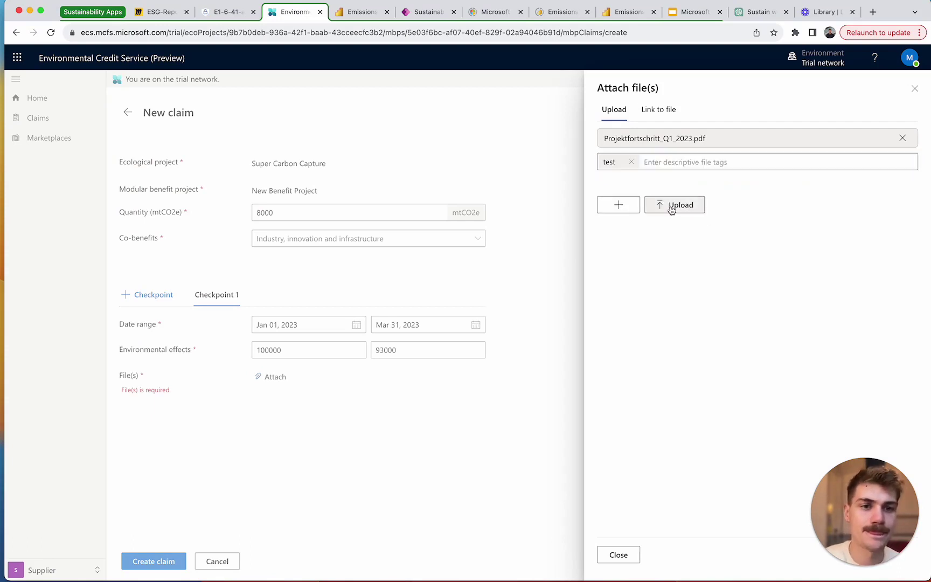
click(675, 204)
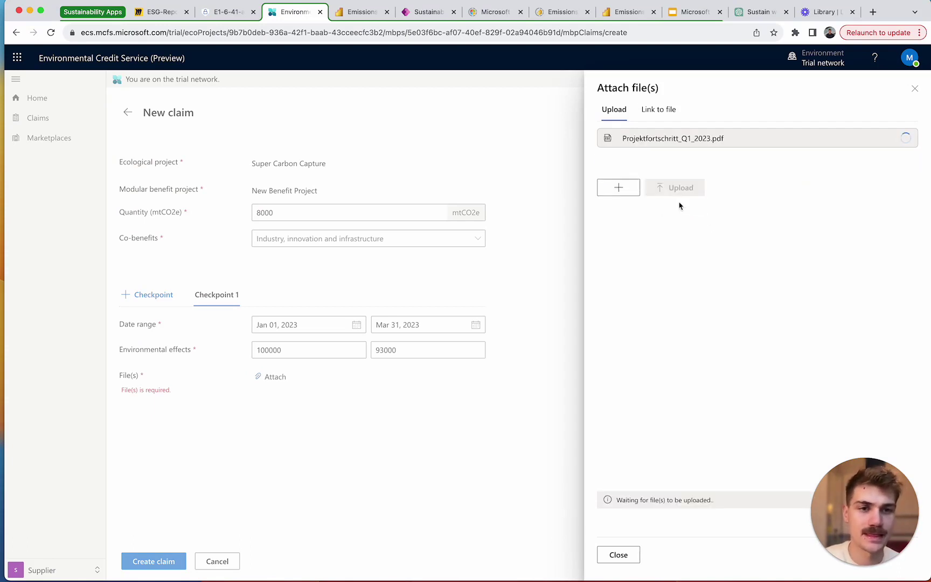
click(618, 556)
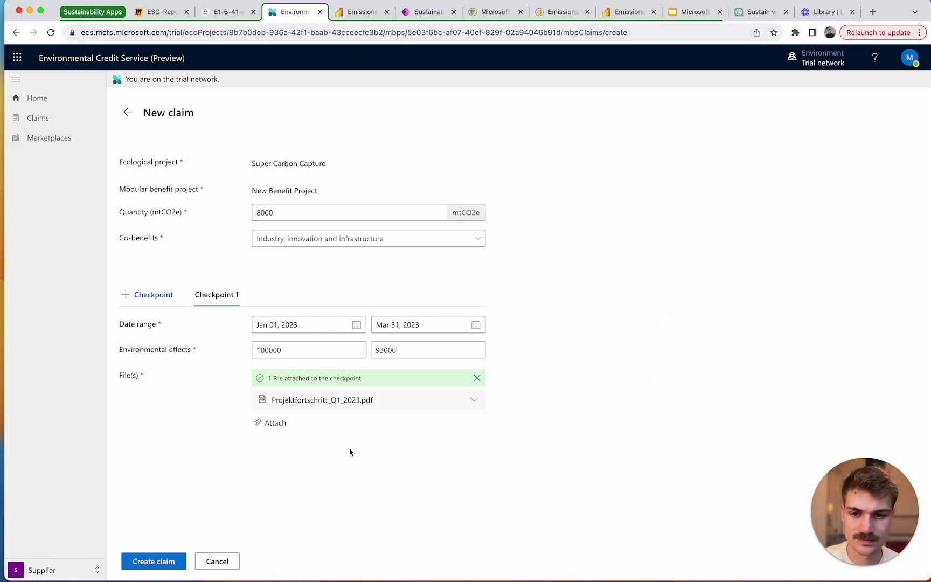
Step: Add Checkpoint 2 to the claim with a date range from Apr 01, 2023 to Jun 30, 2023
click(145, 294)
click(292, 302)
click(286, 335)
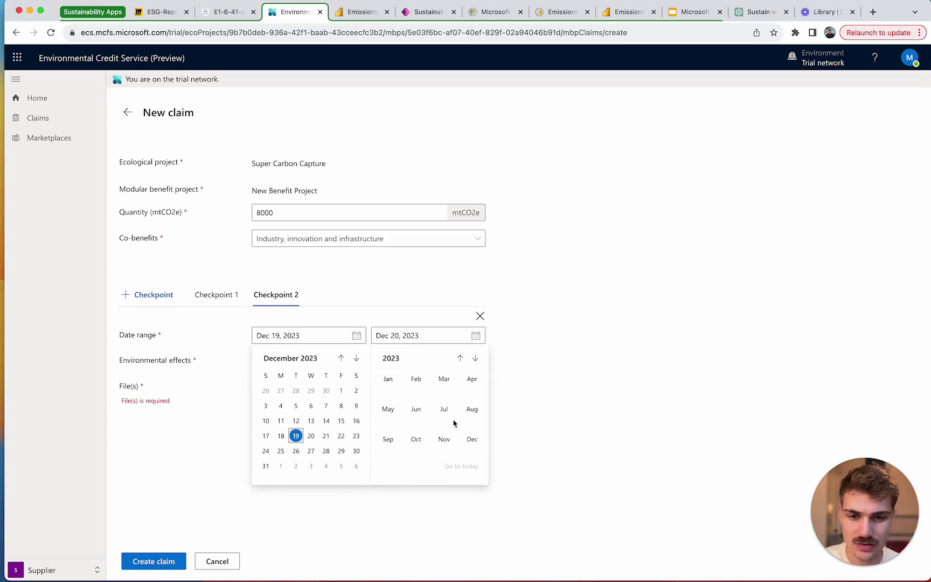
click(473, 380)
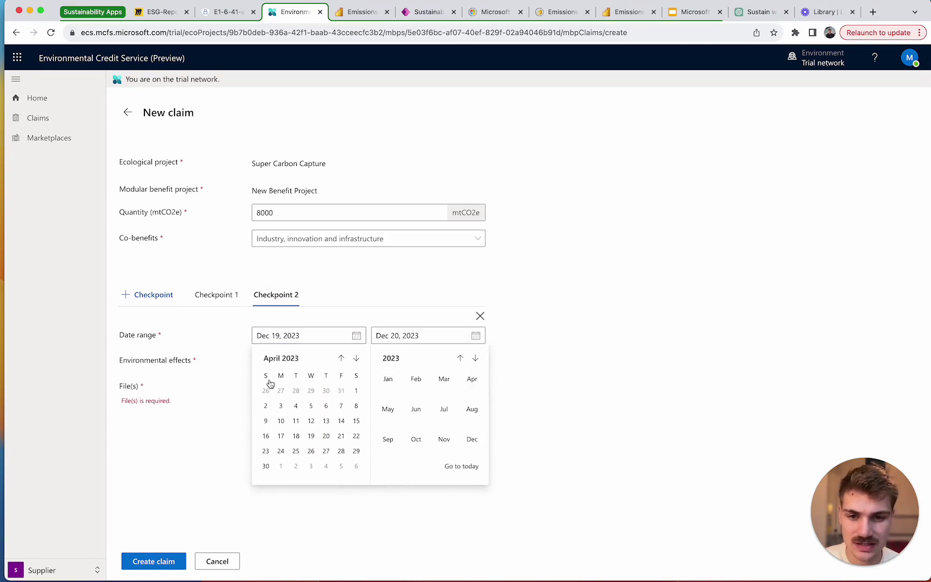
click(357, 391)
click(406, 335)
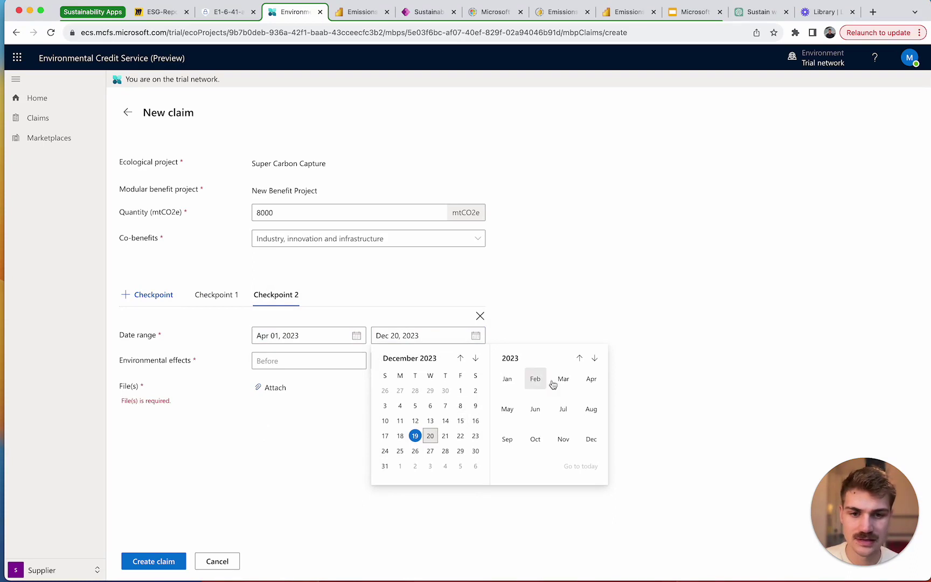
click(535, 410)
click(460, 450)
Step: Enter the environmental effects of Checkpoint 2 as 93000 before and 92000 after
click(279, 357)
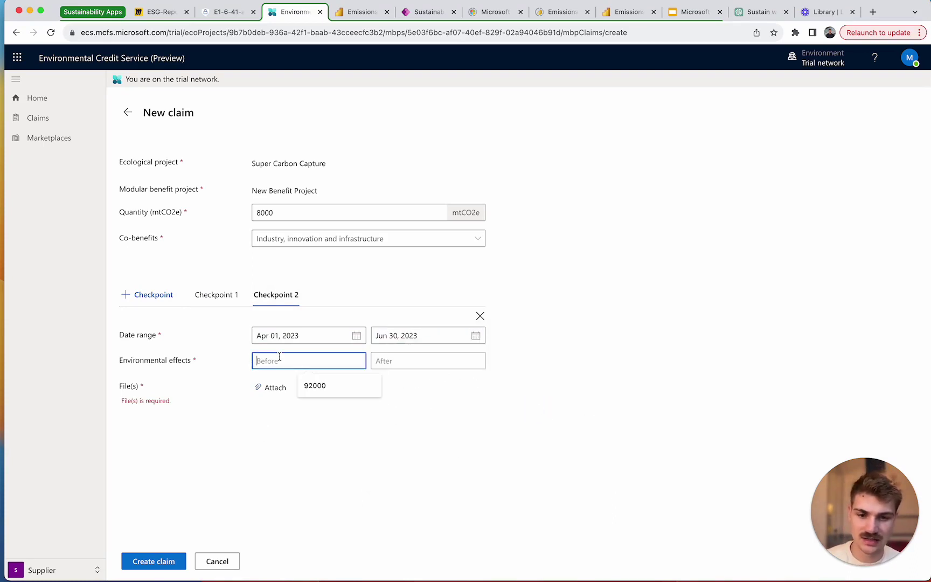
text(93000)
click(395, 362)
text(92000)
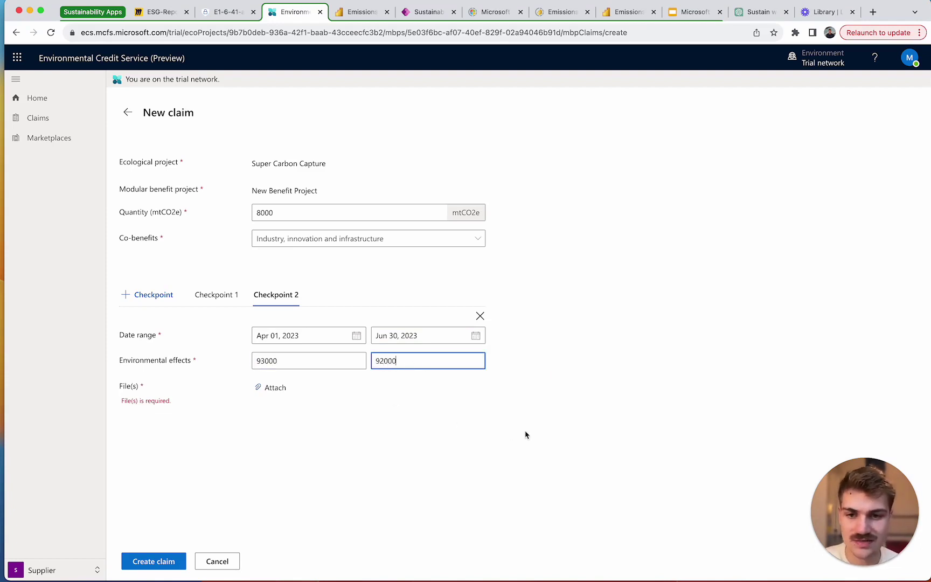
click(527, 435)
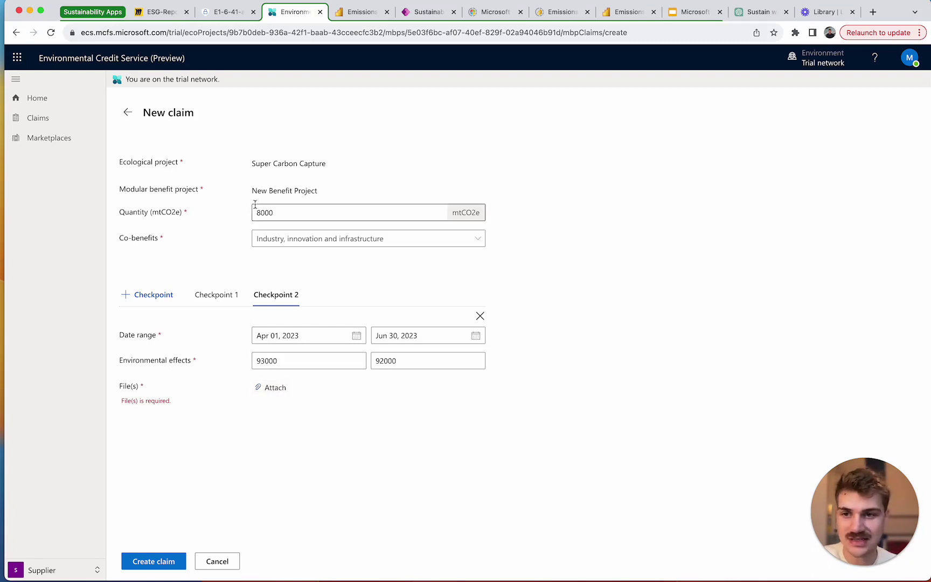
double_click(291, 216)
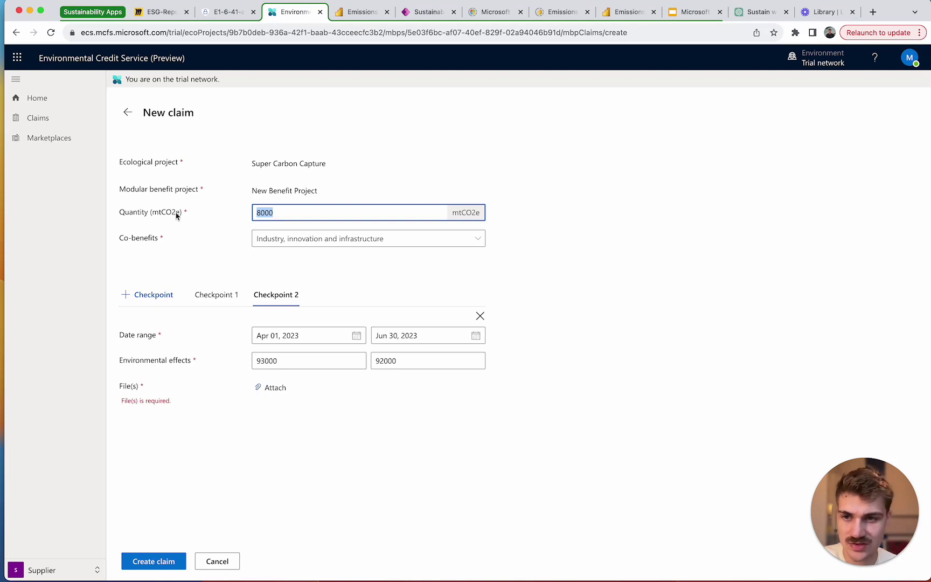
click(319, 212)
Step: Upload Projektfortschritt_Q2_2023.pdf to Checkpoint 2 with the descriptive tag "test"
click(273, 388)
click(626, 154)
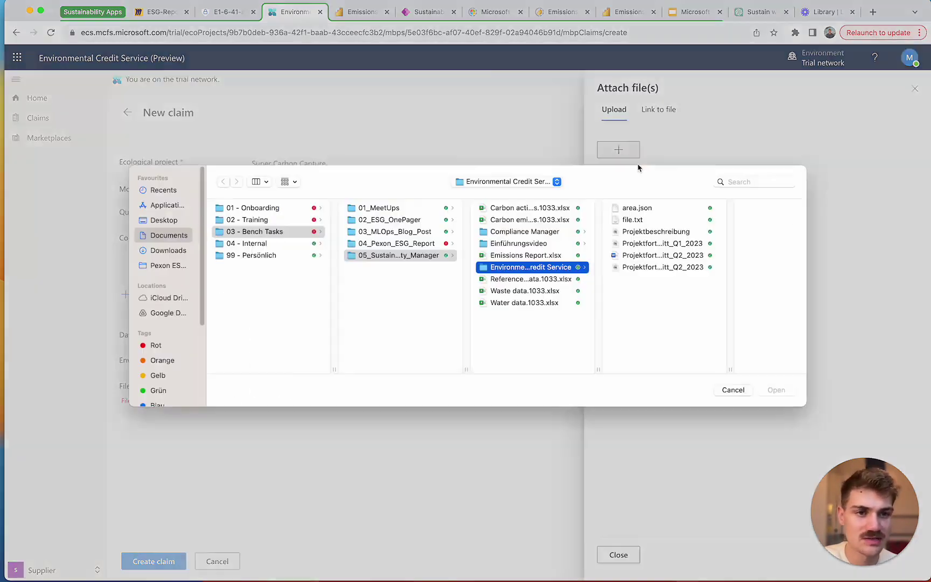
click(666, 270)
click(775, 394)
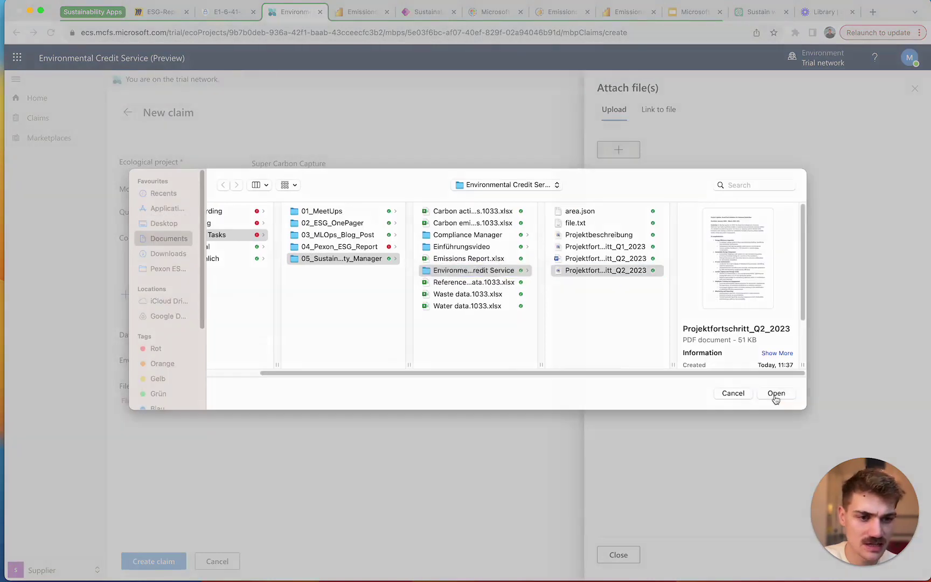
click(627, 161)
text(test)
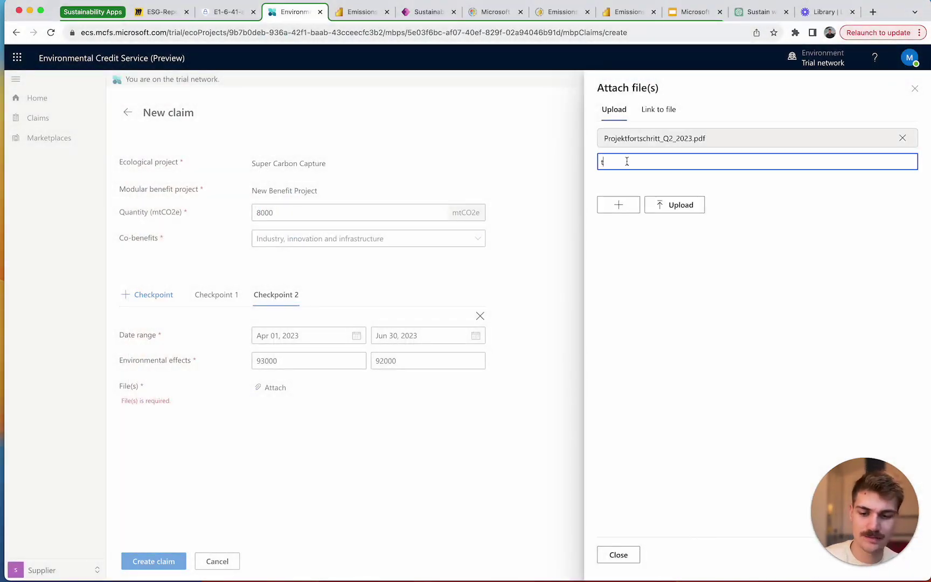
click(671, 205)
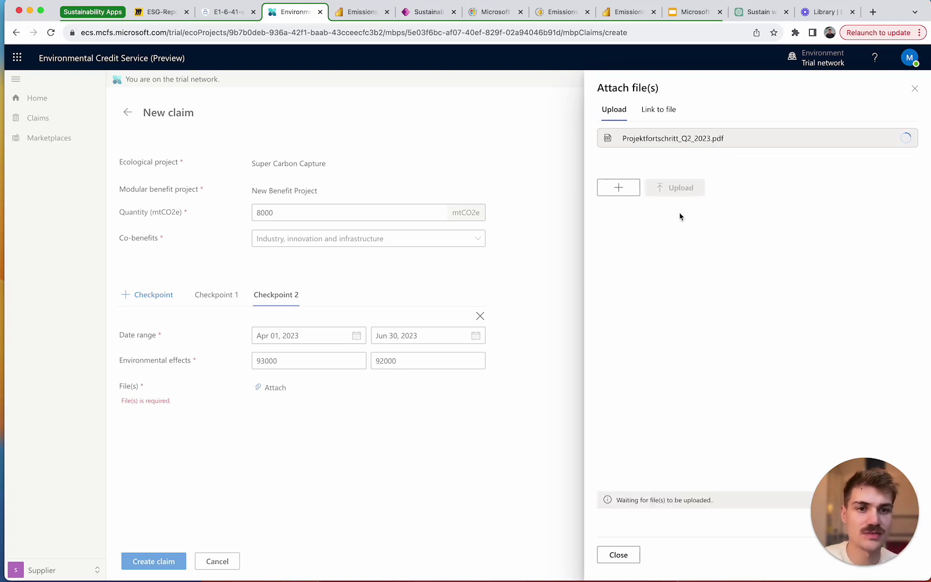
click(627, 556)
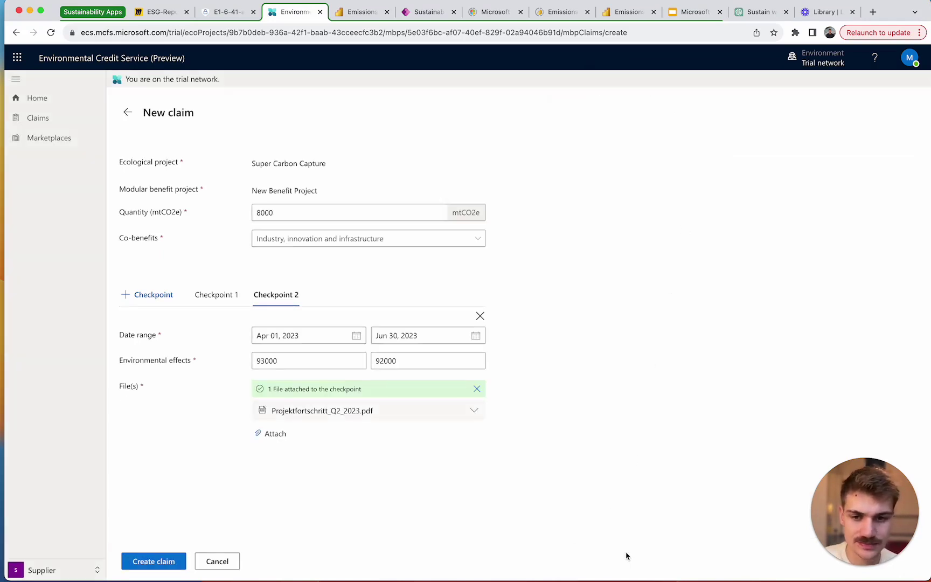
Step: Create the claim and open it from the New Benefit Project's claim list
click(151, 561)
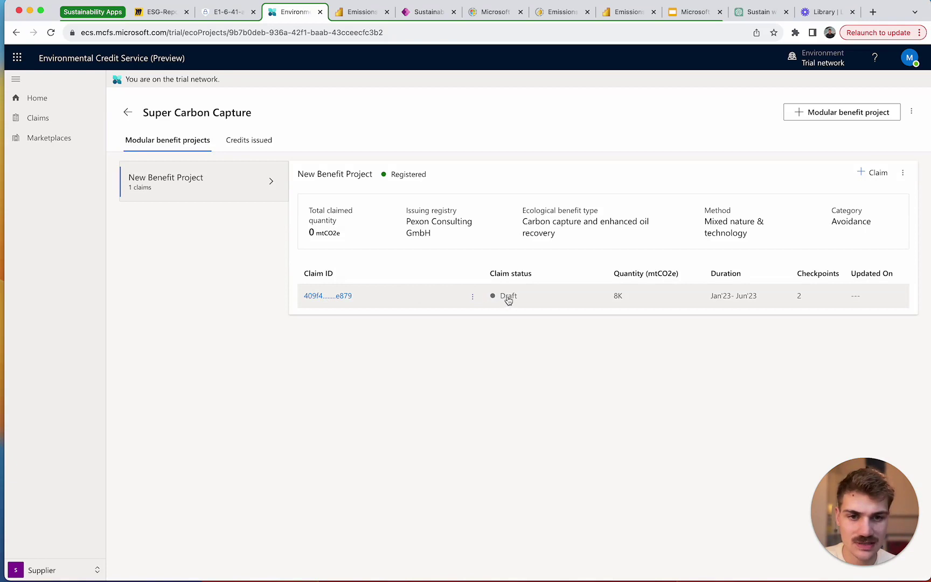
click(469, 298)
click(343, 297)
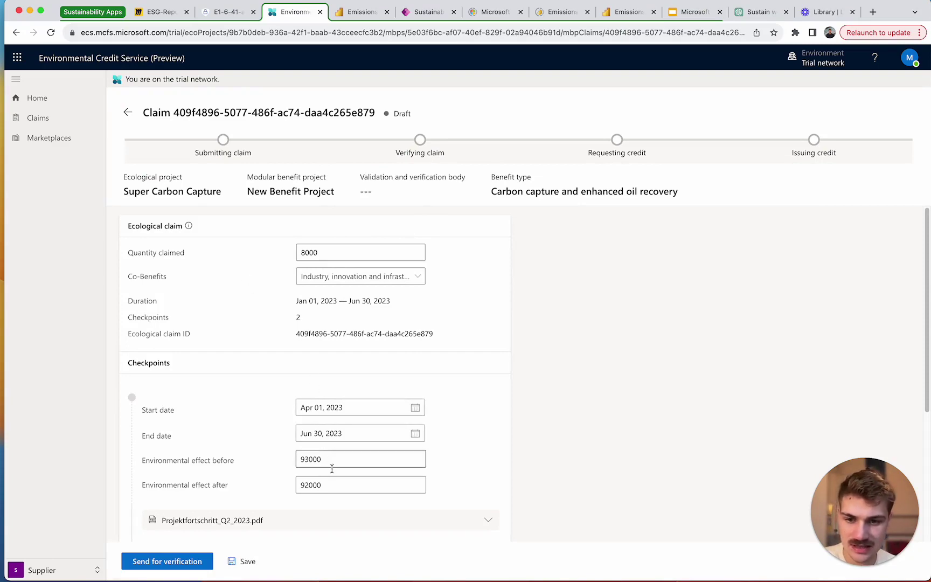
Step: Review the draft claim's checkpoints and send it for verification to Pexon Consulting GmbH
scroll(330, 460, down, 5)
scroll(245, 399, up, 3)
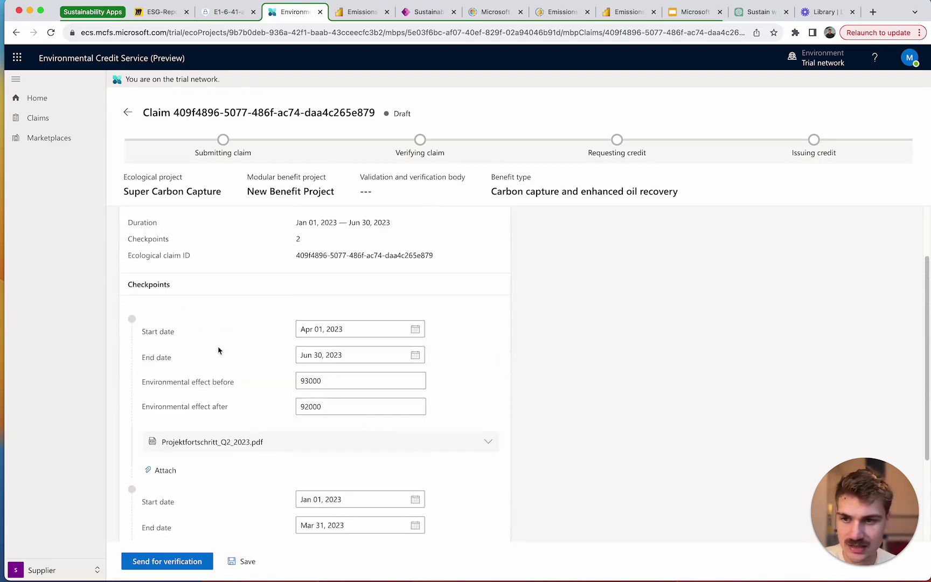
scroll(221, 356, down, 3)
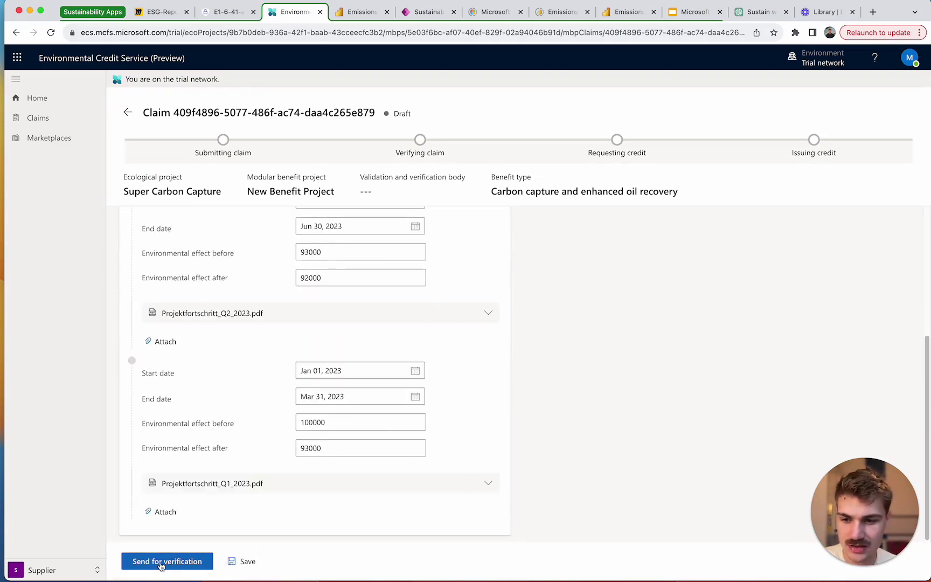
click(160, 563)
click(415, 320)
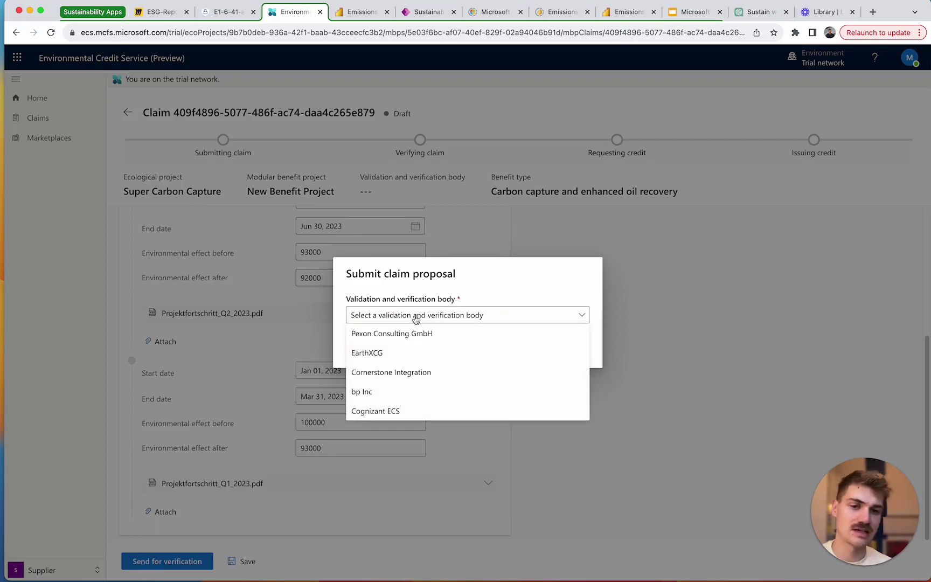
click(384, 338)
click(369, 349)
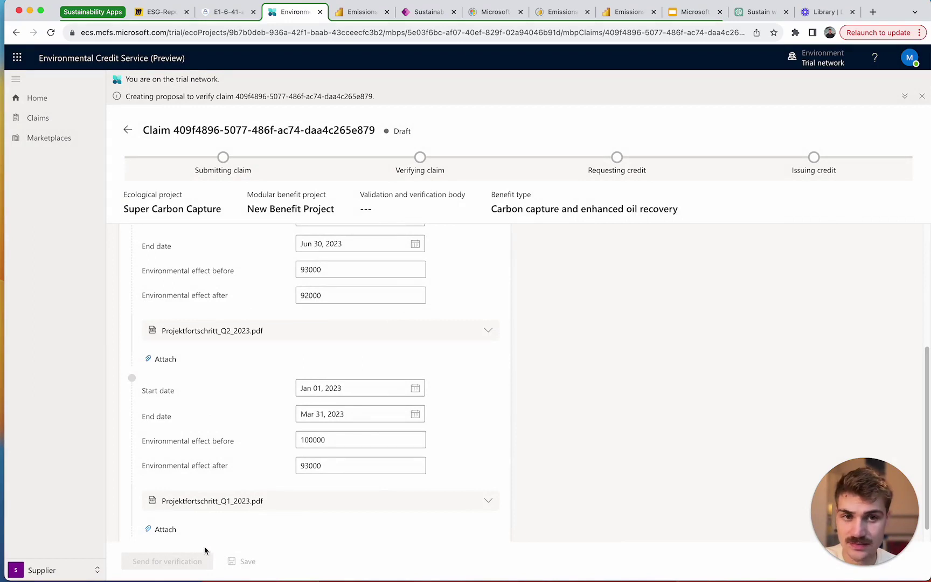
scroll(316, 343, up, 4)
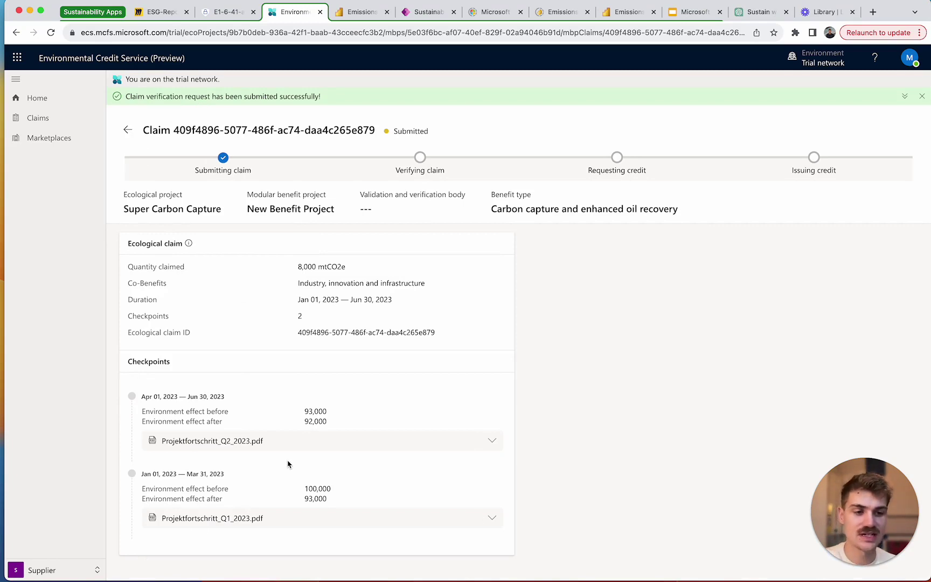
Step: Switch to the Validation and verification body role and open the verification proposal for the submitted New Benefit Project claim
click(45, 575)
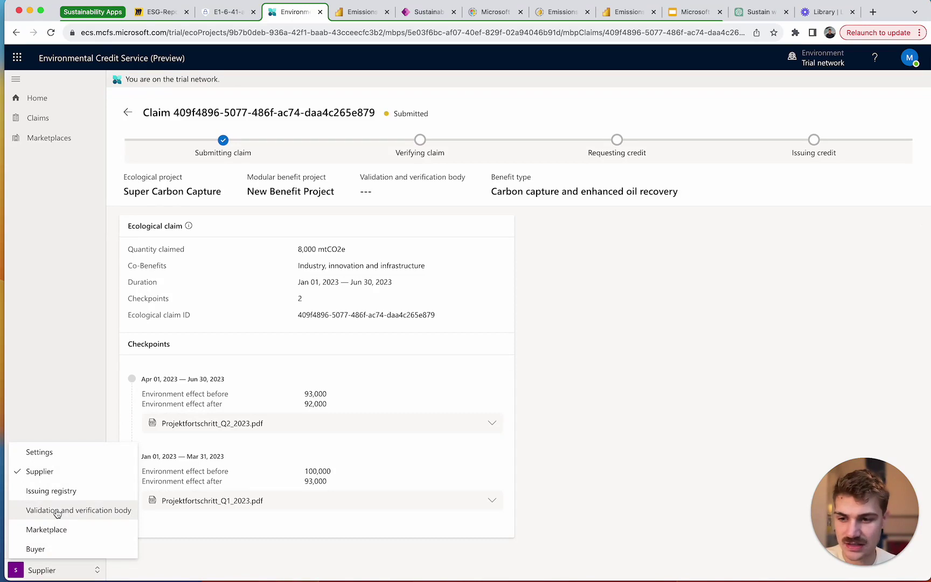
click(57, 512)
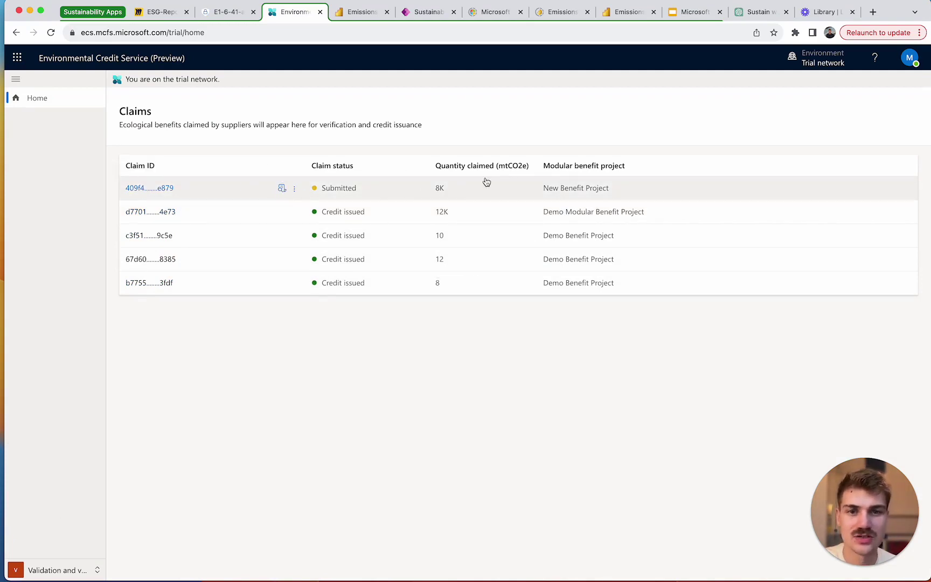
click(283, 188)
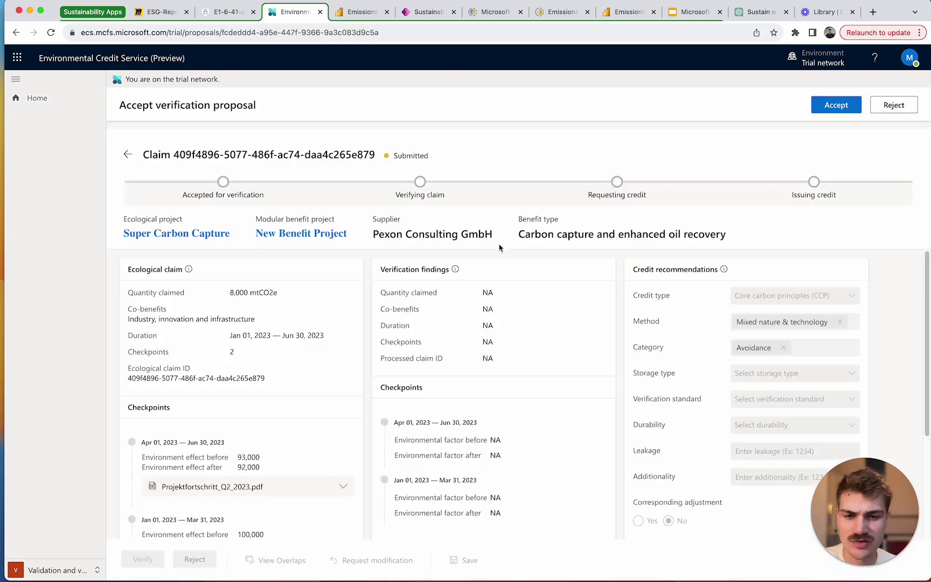
Step: Review the claim's checkpoints and credit recommendations, and accept the verification proposal
scroll(265, 347, down, 5)
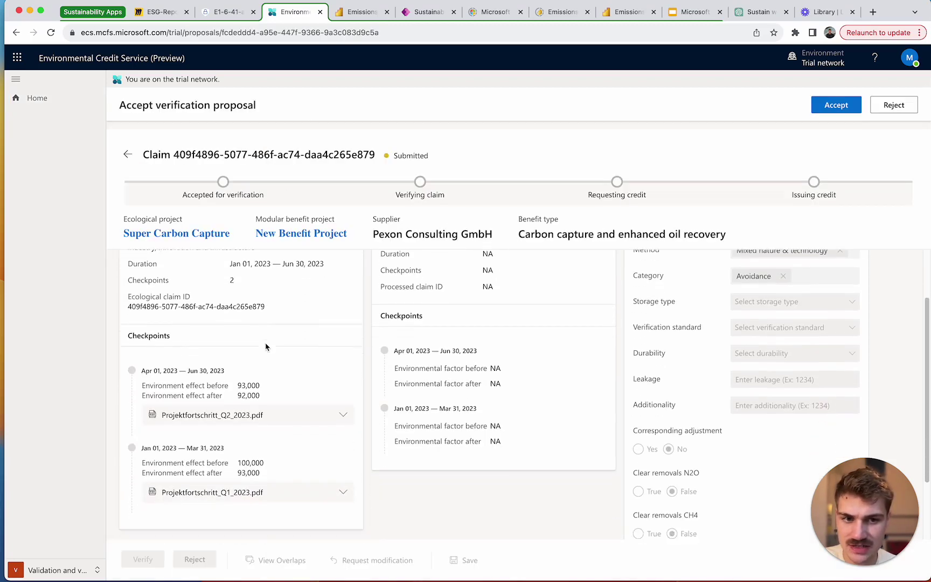
scroll(252, 388, up, 5)
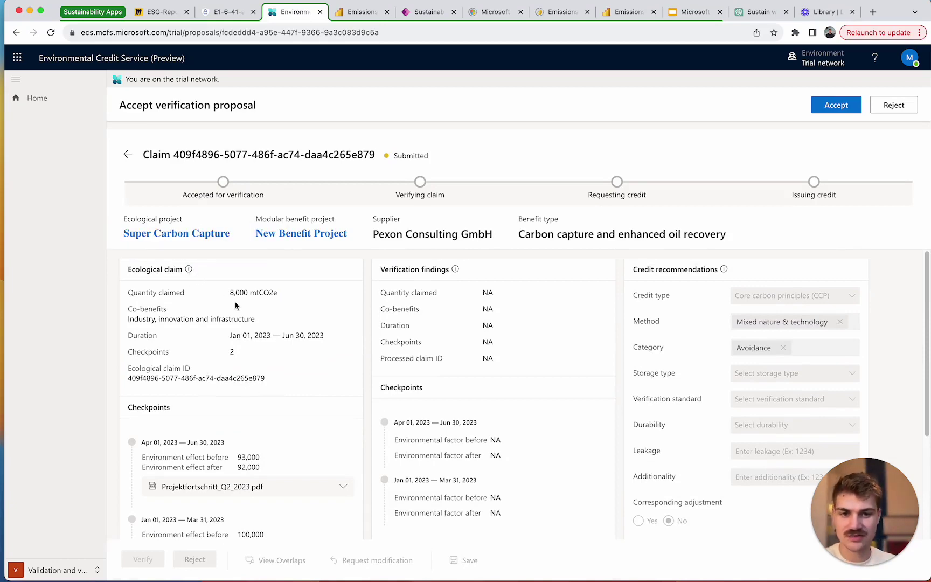
scroll(485, 299, down, 5)
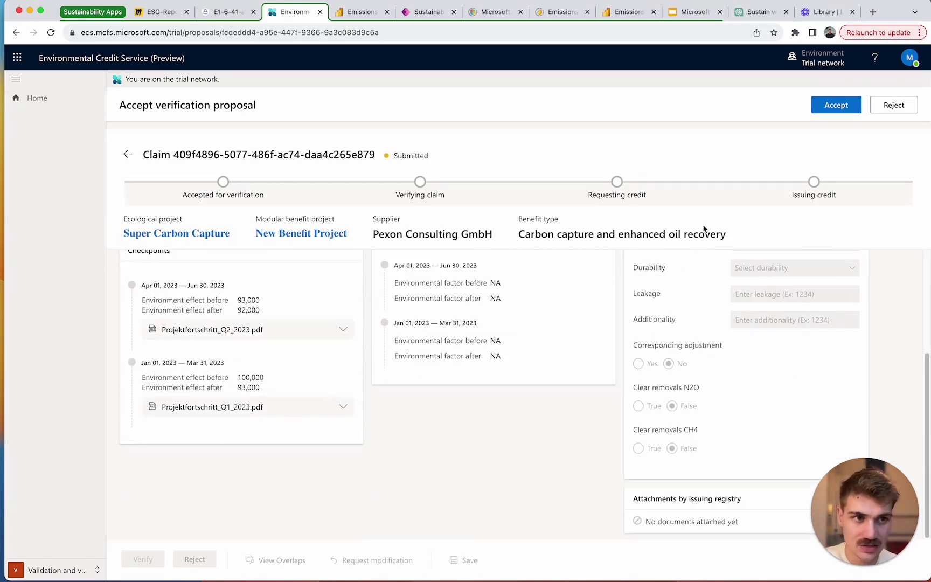
click(830, 109)
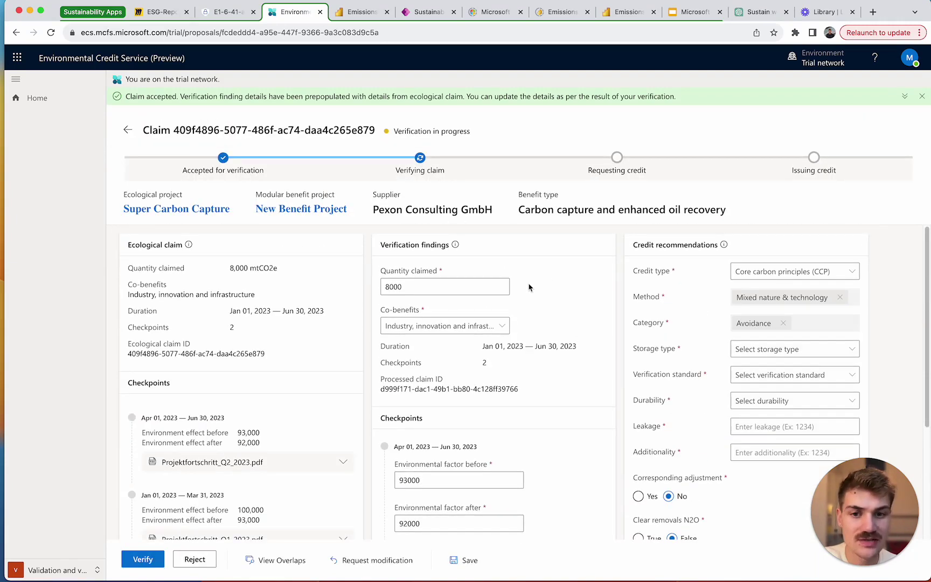
Step: Set the environmental factor after of the Jan–Mar 2023 checkpoint in the verification findings to 95000
click(466, 282)
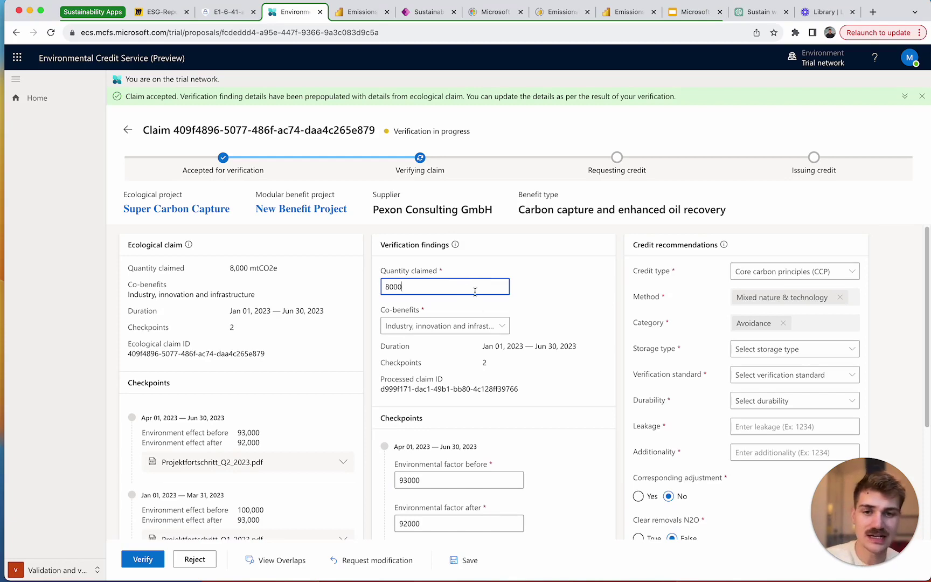
scroll(486, 313, down, 3)
click(405, 438)
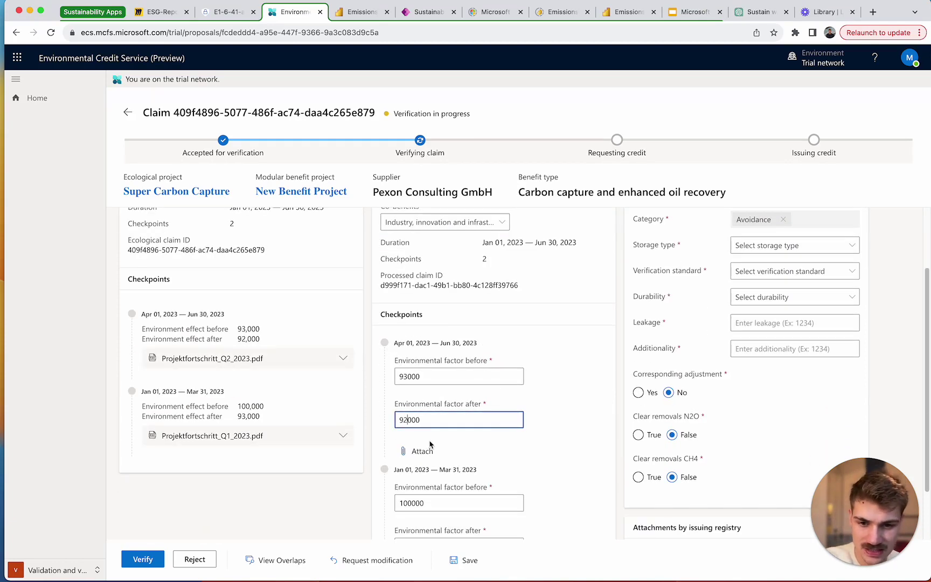
scroll(491, 417, down, 2)
click(408, 479)
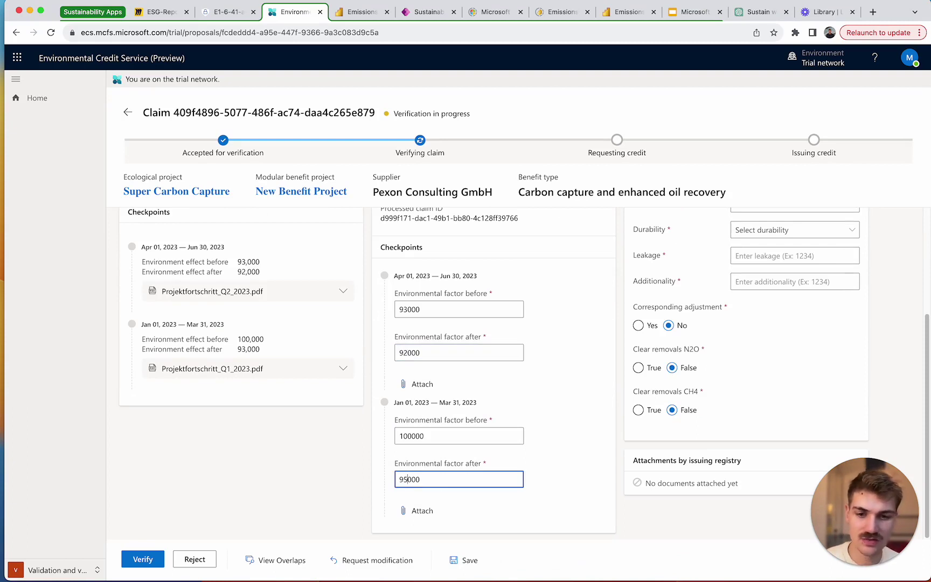
Step: Set the Apr–Jun 2023 checkpoint's environmental factors in the verification findings to 95000 before and 90000 after
click(408, 309)
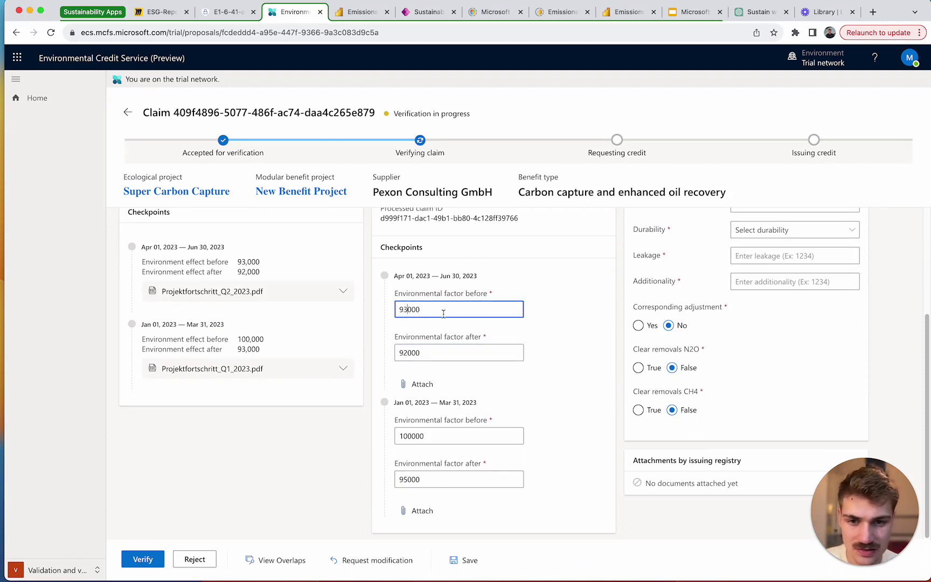
key(BackSpace)
text(5)
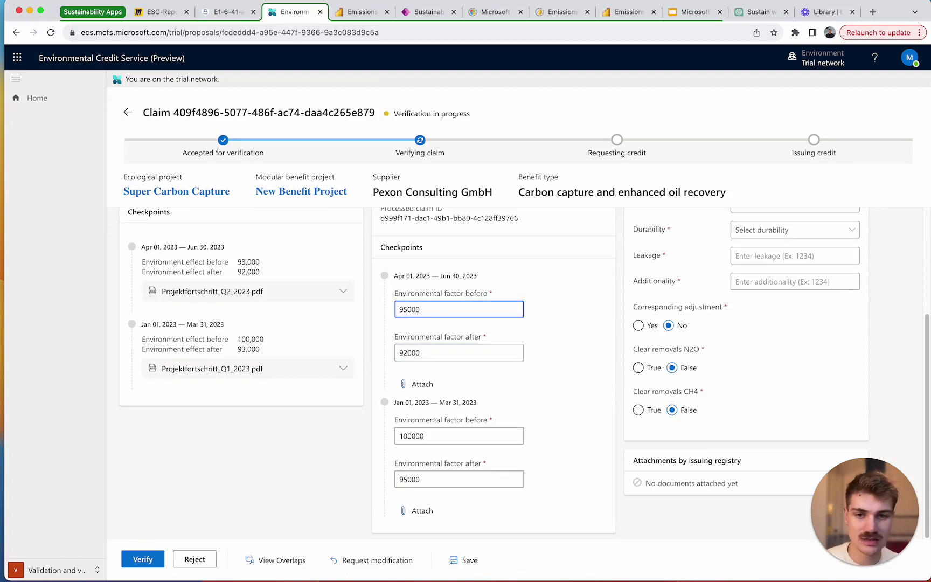
click(408, 353)
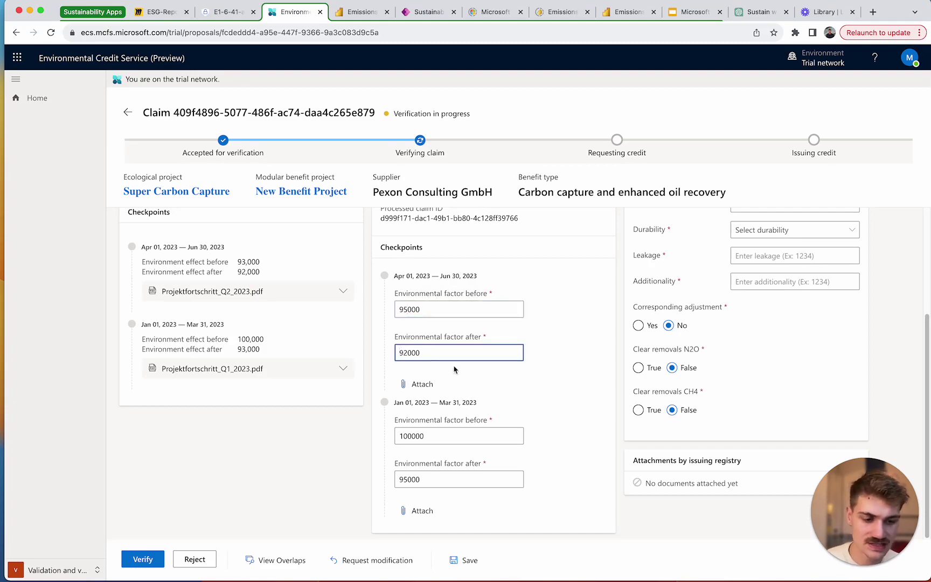
click(570, 372)
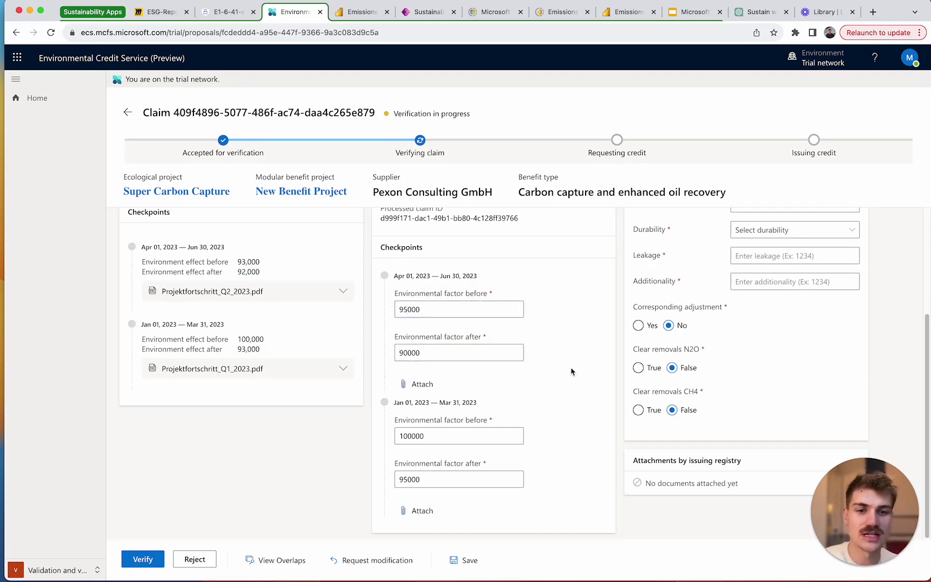
Step: Set the storage type to Materials and the verification standard to GreenE in the claim's credit recommendations
scroll(572, 371, up, 5)
scroll(545, 353, down, 5)
scroll(544, 372, up, 3)
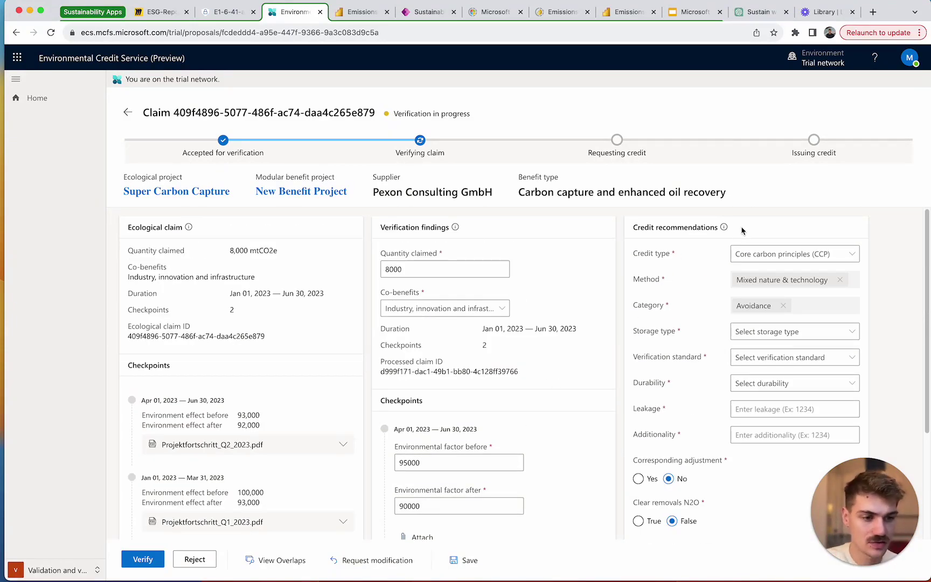
click(768, 334)
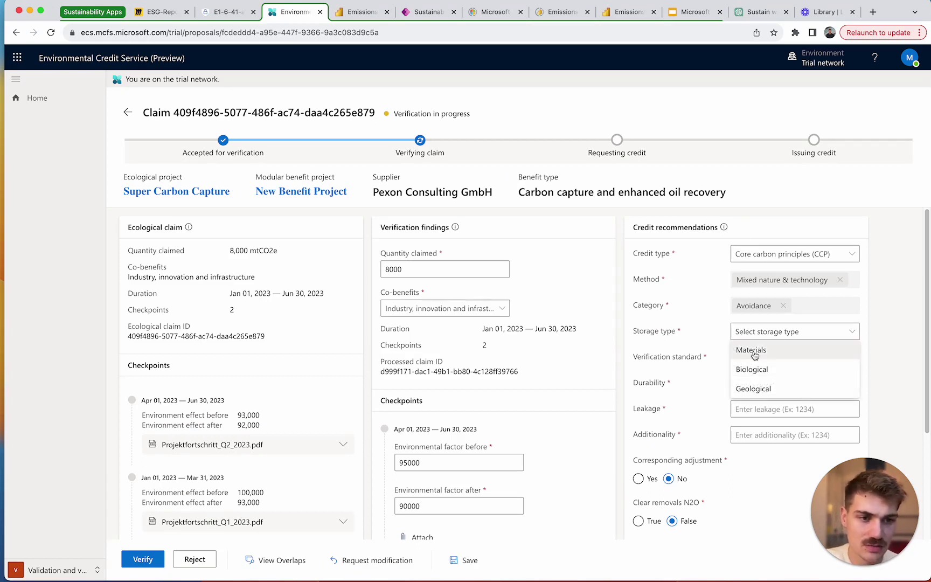
click(754, 351)
click(757, 361)
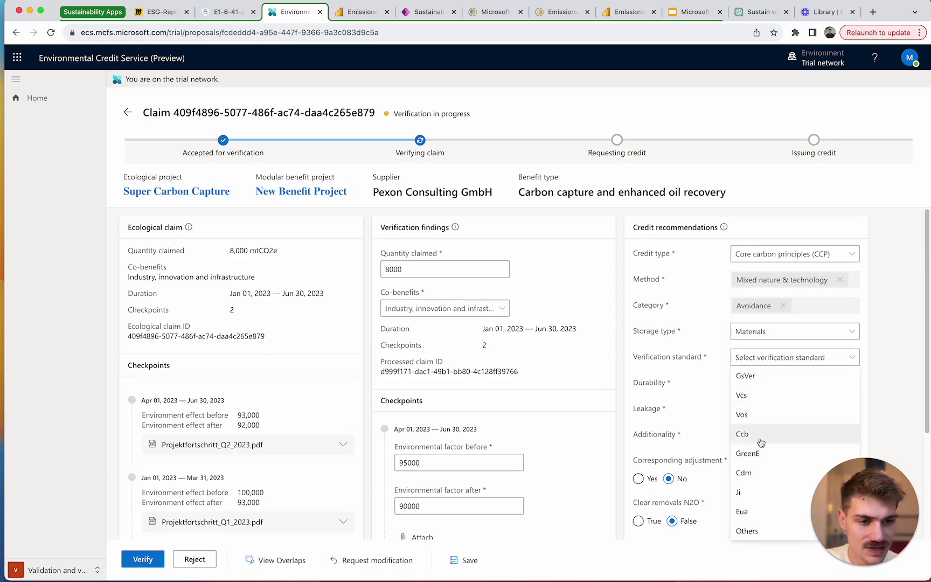
click(763, 456)
Step: Set the credit recommendations' durability to Medium term, leakage to 10 and additionality to 0
click(761, 384)
click(768, 421)
click(755, 410)
click(818, 435)
click(766, 436)
text(0)
click(680, 409)
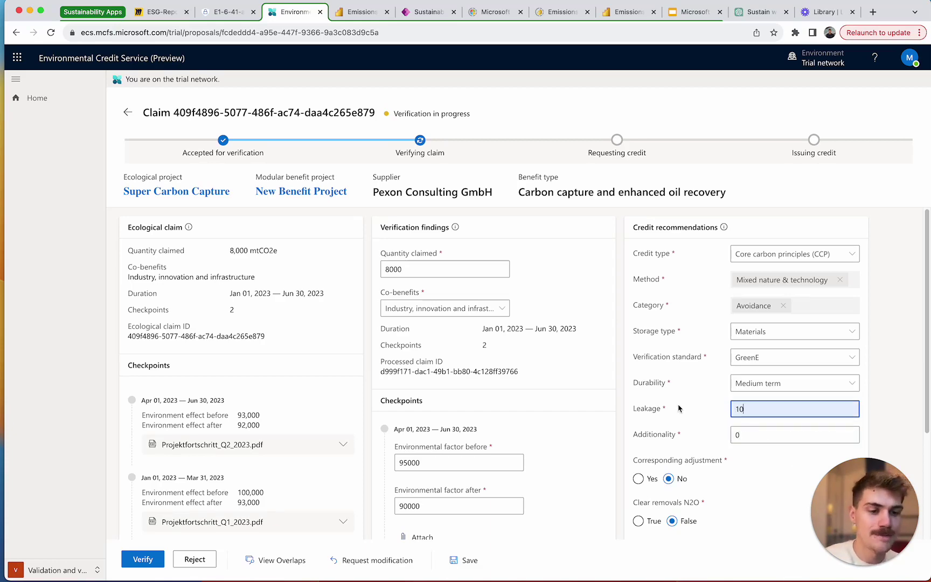
Step: Review the findings and credit recommendations, and try to verify the claim
scroll(679, 405, down, 3)
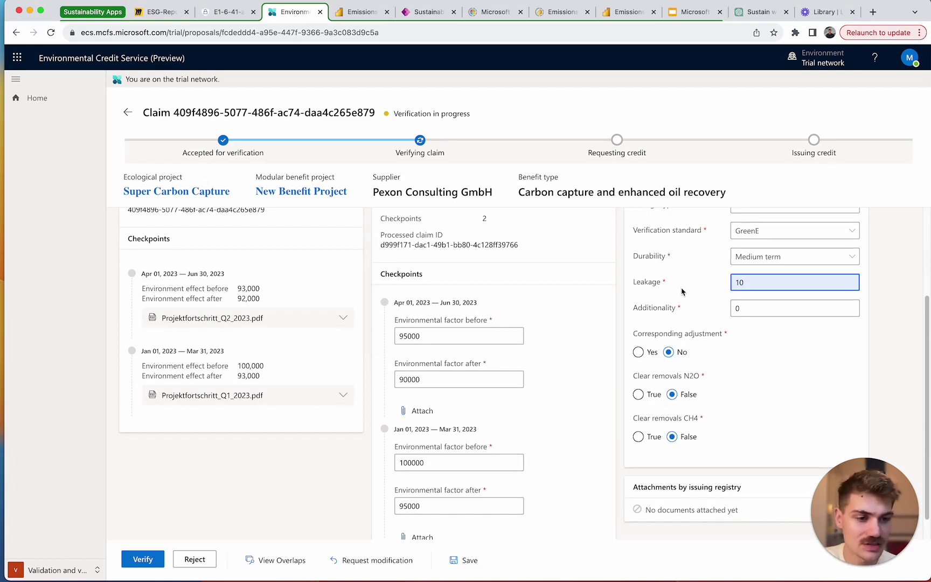
scroll(683, 290, down, 1)
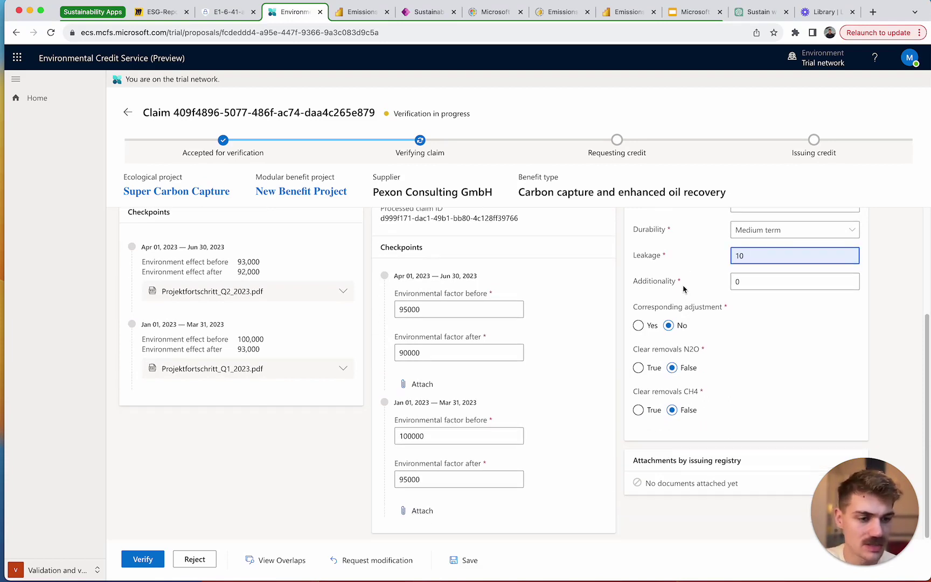
scroll(681, 291, up, 5)
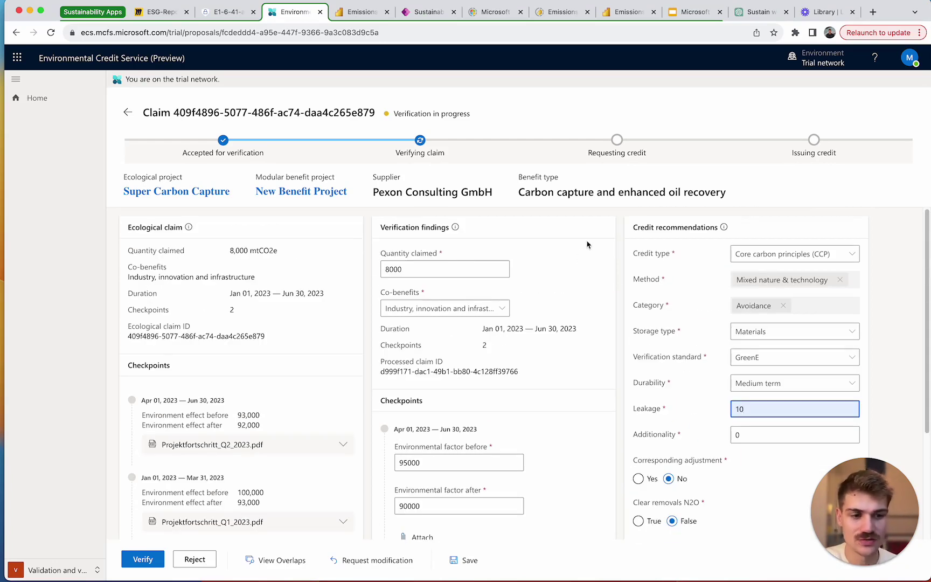
scroll(569, 286, down, 3)
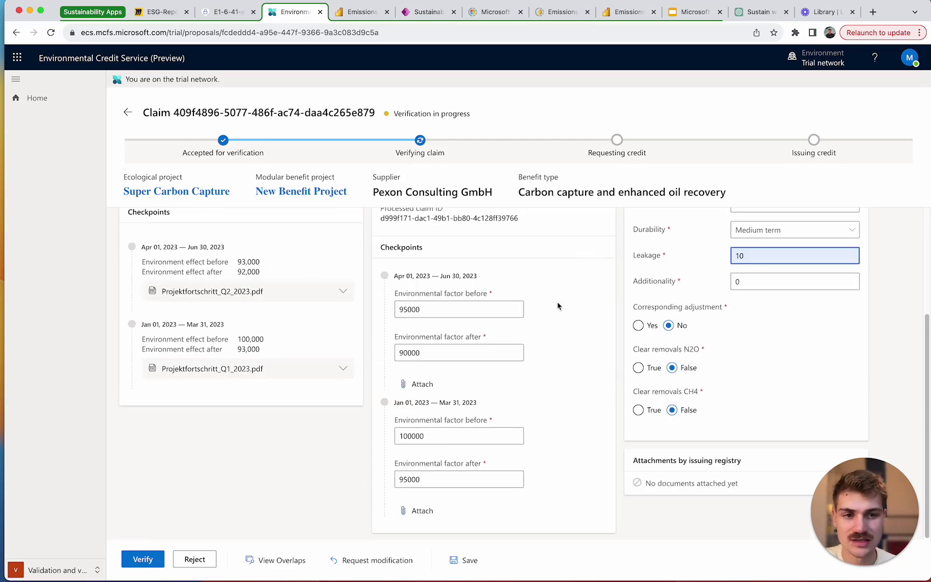
click(158, 542)
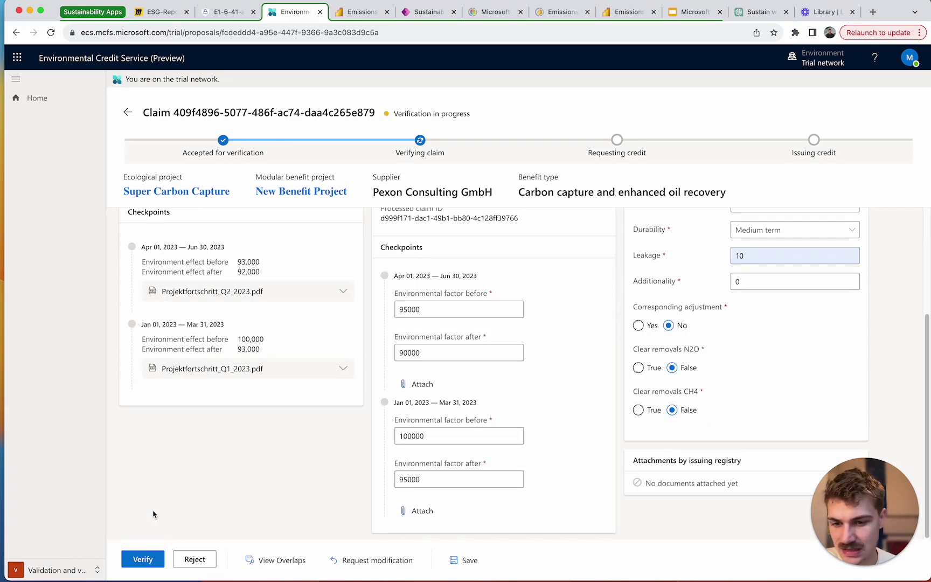
click(138, 560)
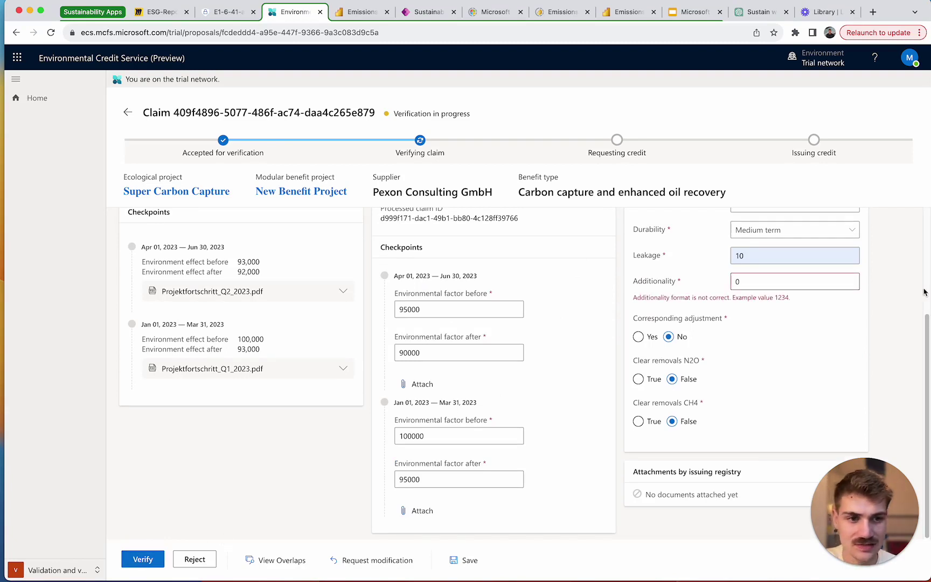
Step: Set the additionality to 1 and verify the claim, skipping the check for overlapping projects
click(792, 285)
text(1)
click(715, 307)
click(142, 566)
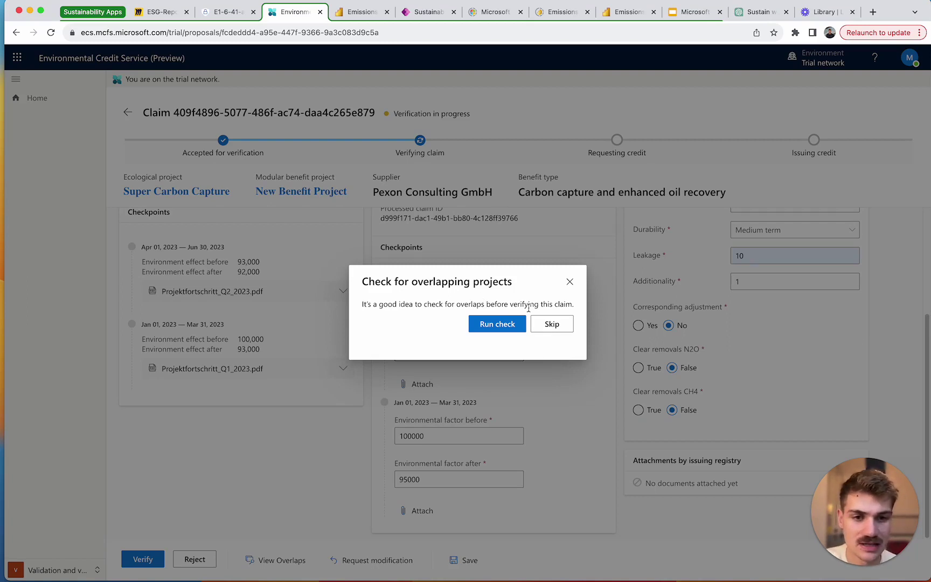
click(551, 324)
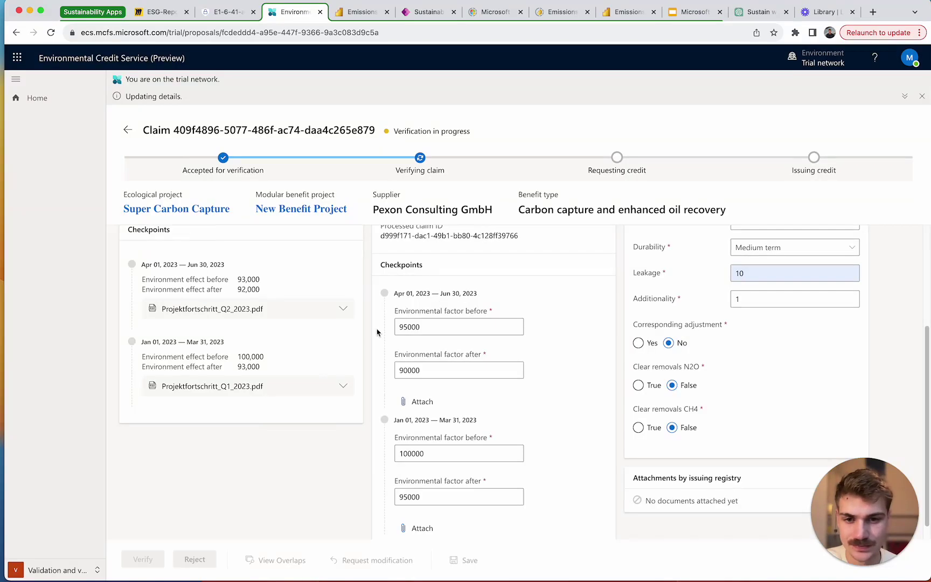
Step: Look over the verified claim and request credit issuance for it from the registry
scroll(380, 325, down, 1)
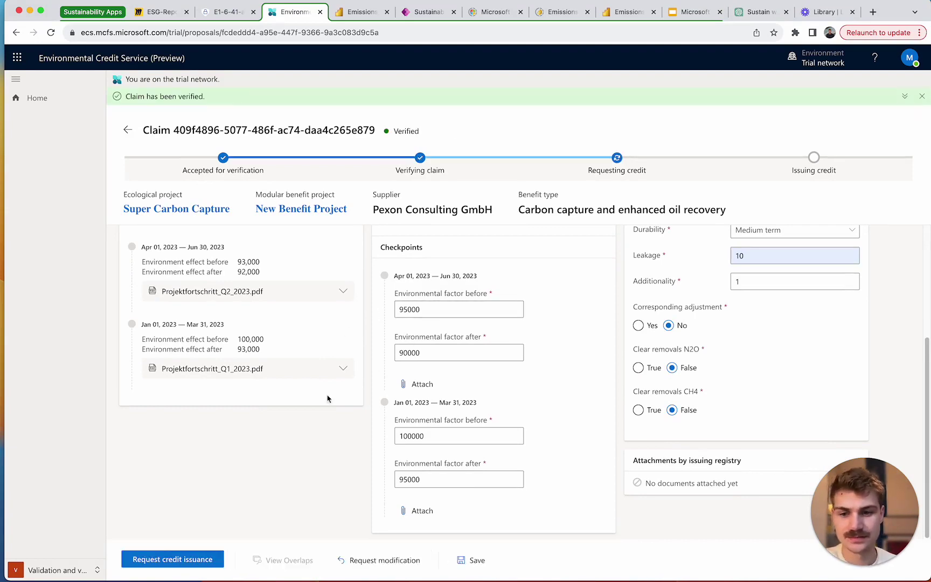
scroll(624, 355, up, 5)
scroll(625, 355, down, 3)
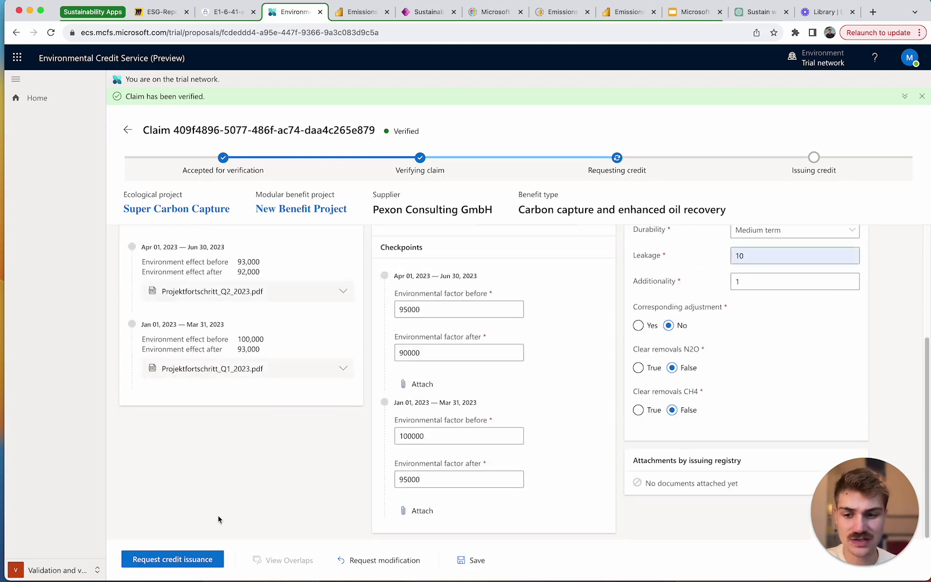
click(172, 560)
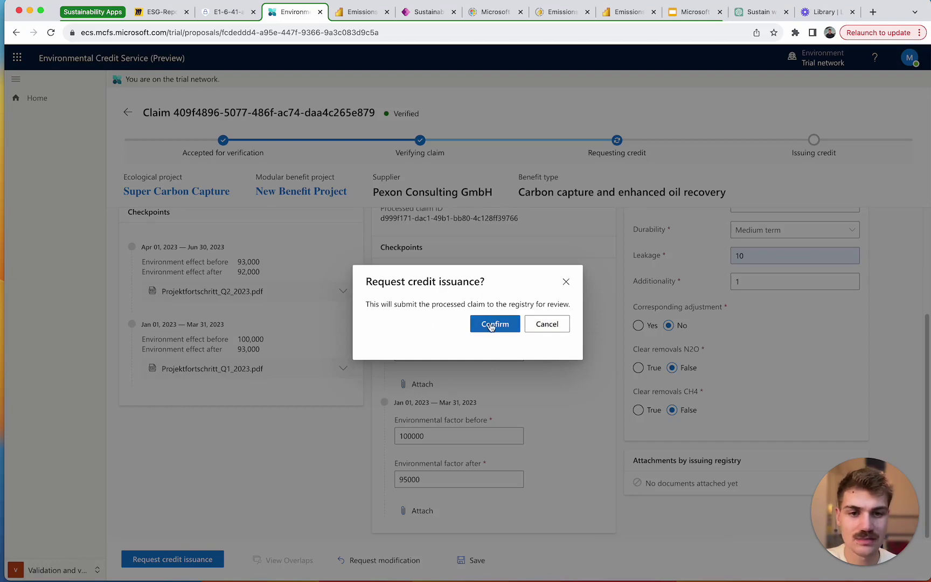
click(495, 324)
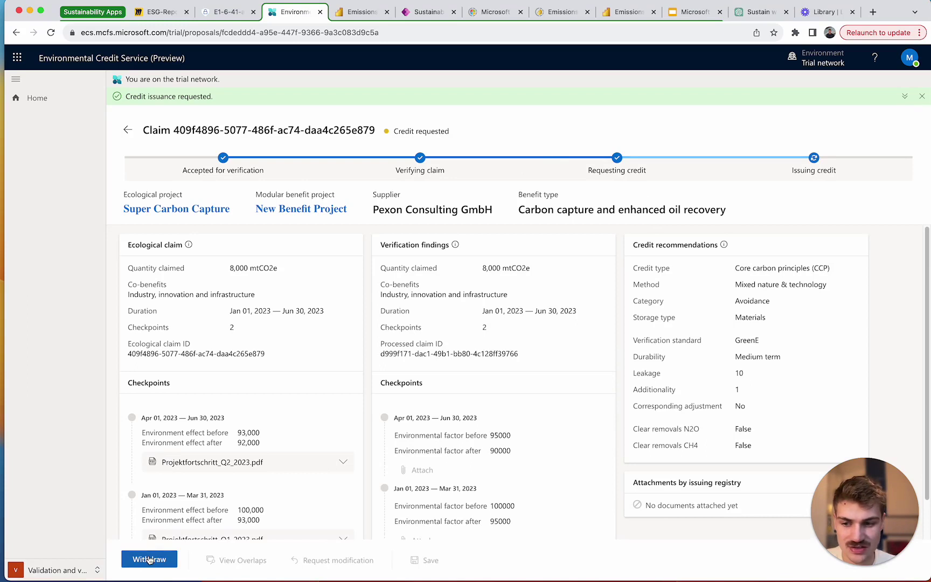
Step: Switch to the Issuing registry role, open the pending credit issuance request for Super Carbon Capture, and review its verification findings
click(63, 570)
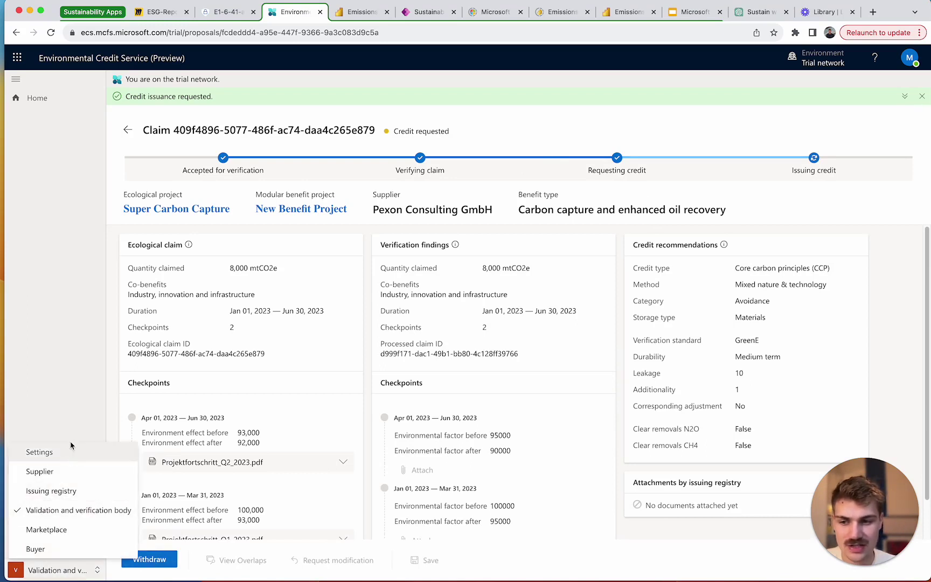
click(51, 491)
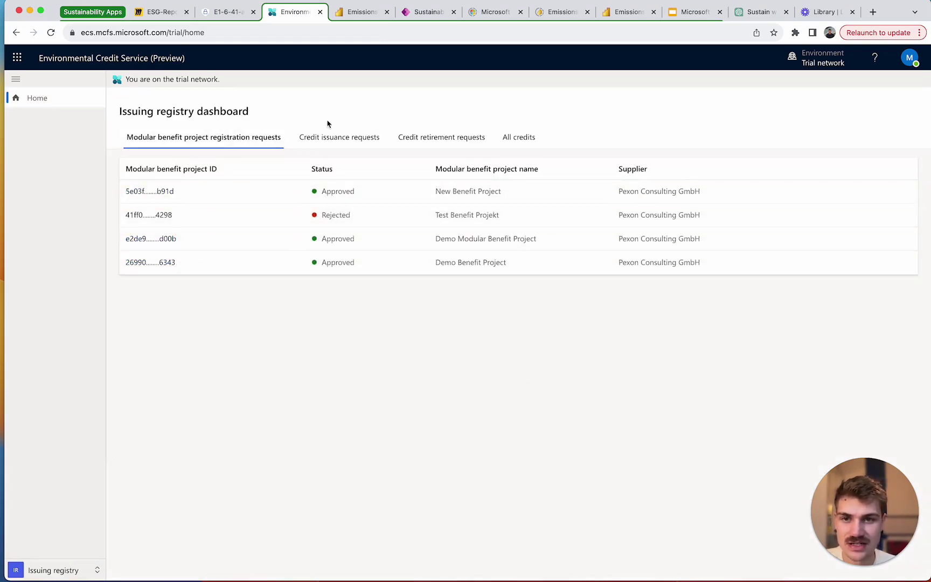
click(338, 139)
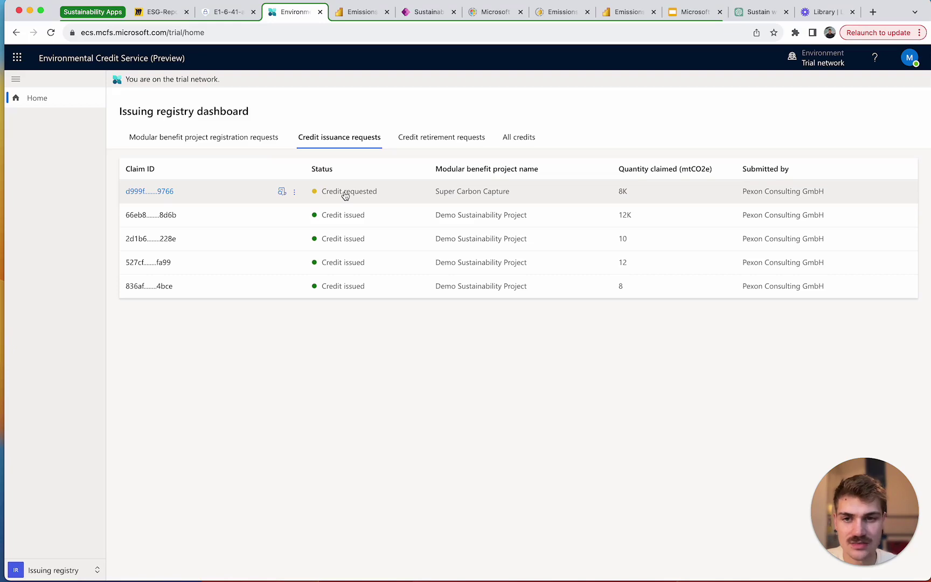
click(282, 192)
scroll(526, 271, down, 2)
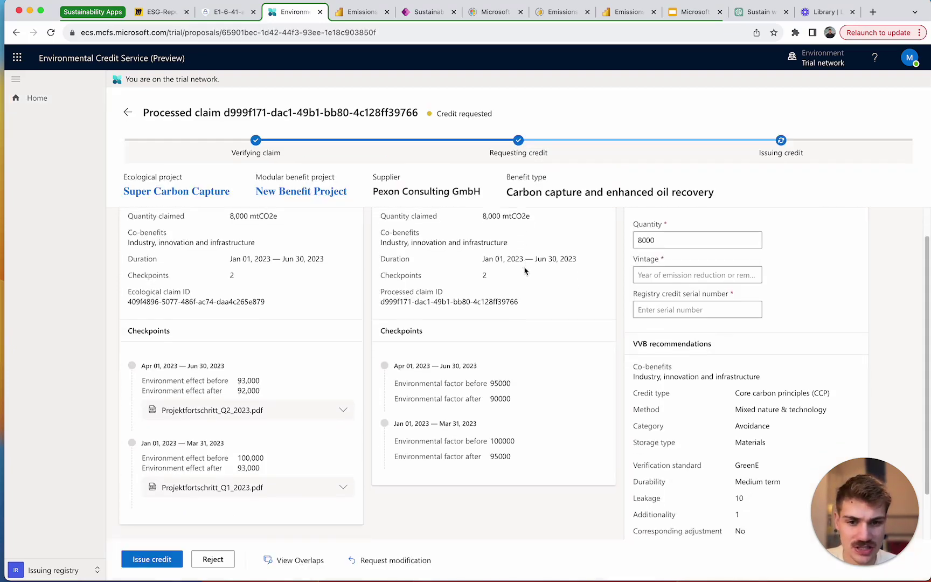
scroll(525, 270, down, 1)
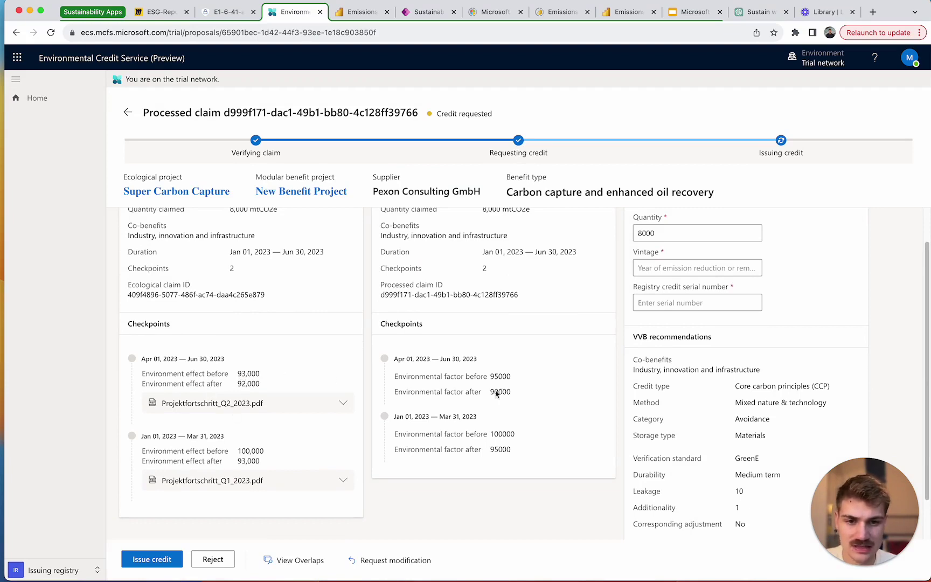
scroll(510, 399, up, 2)
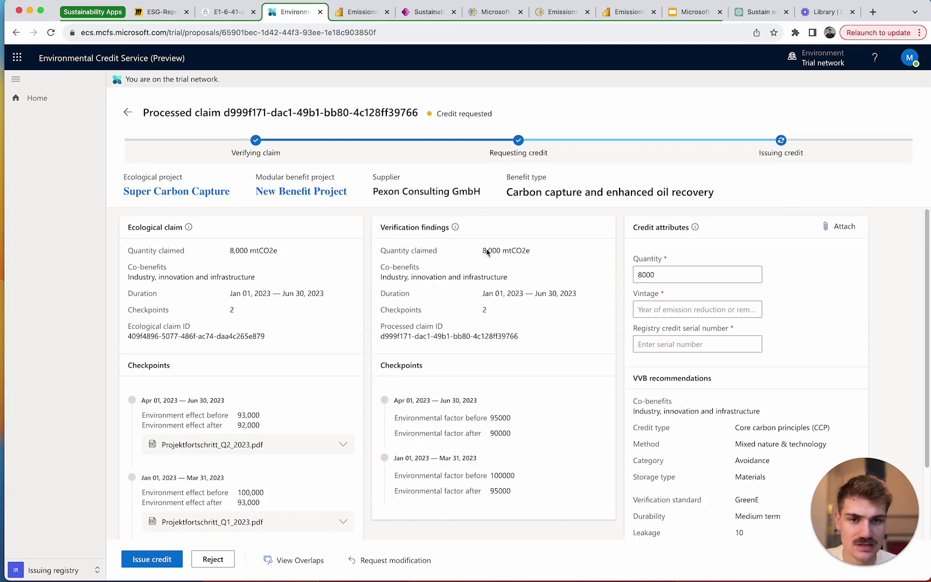
Step: Set the credit attributes' vintage to 2023 and the registry credit serial number to 0001
click(681, 308)
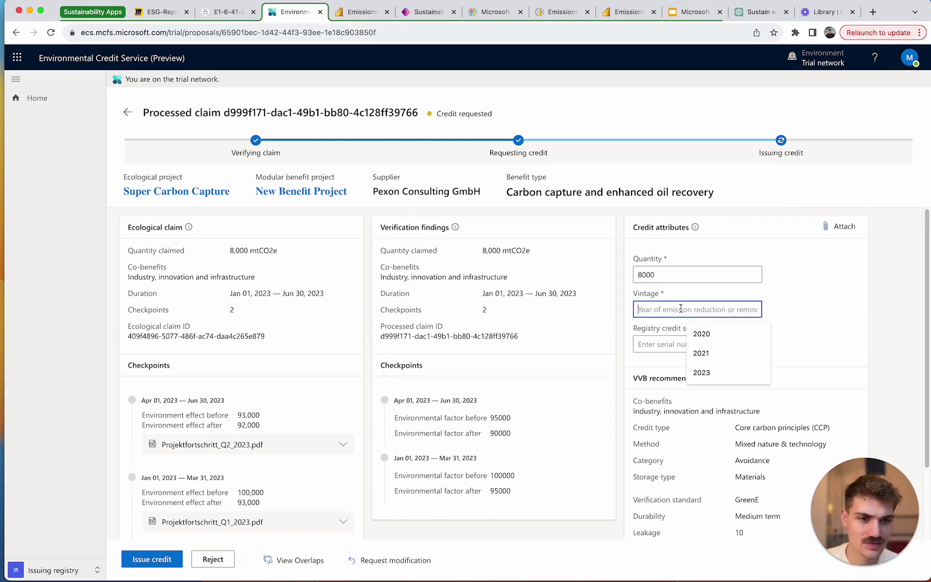
text(2023)
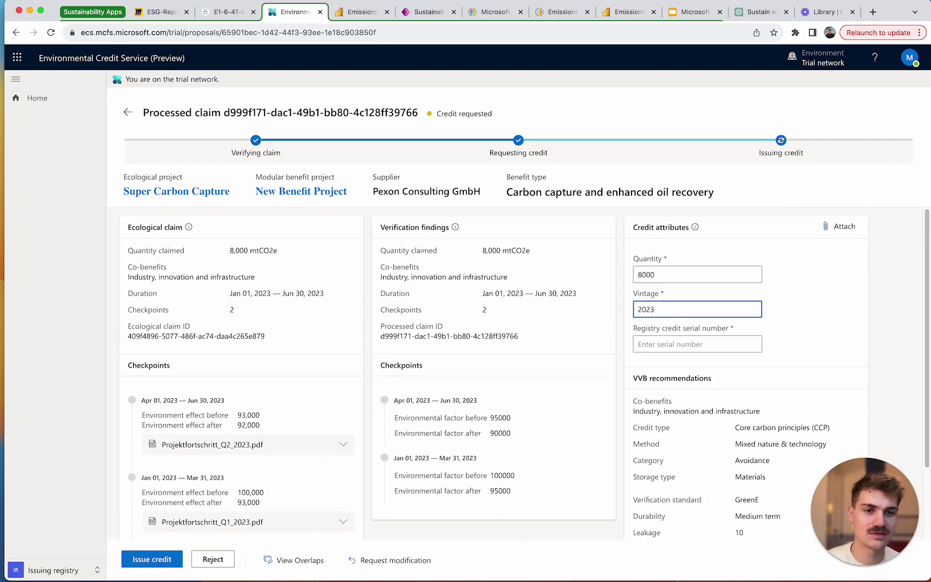
click(663, 342)
text(0001)
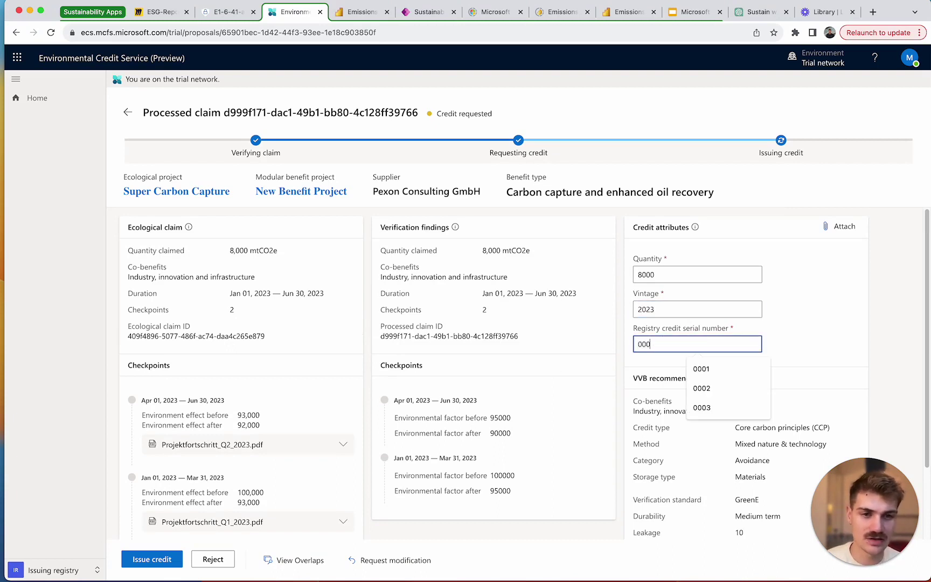
click(801, 356)
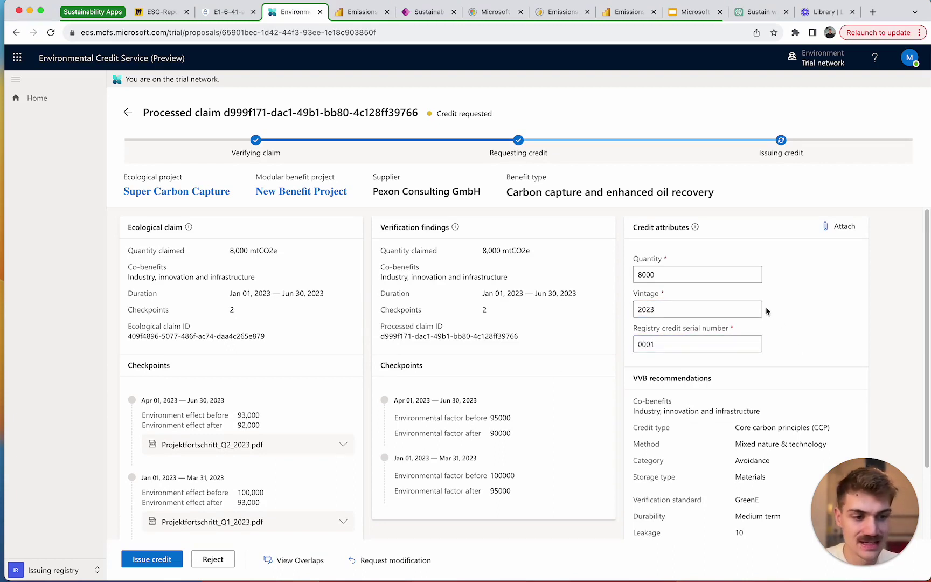
Step: Review the credit attributes and recommendations, and issue the credit, skipping the check for overlapping credits and projects
scroll(766, 311, down, 3)
scroll(768, 310, up, 3)
scroll(767, 310, down, 3)
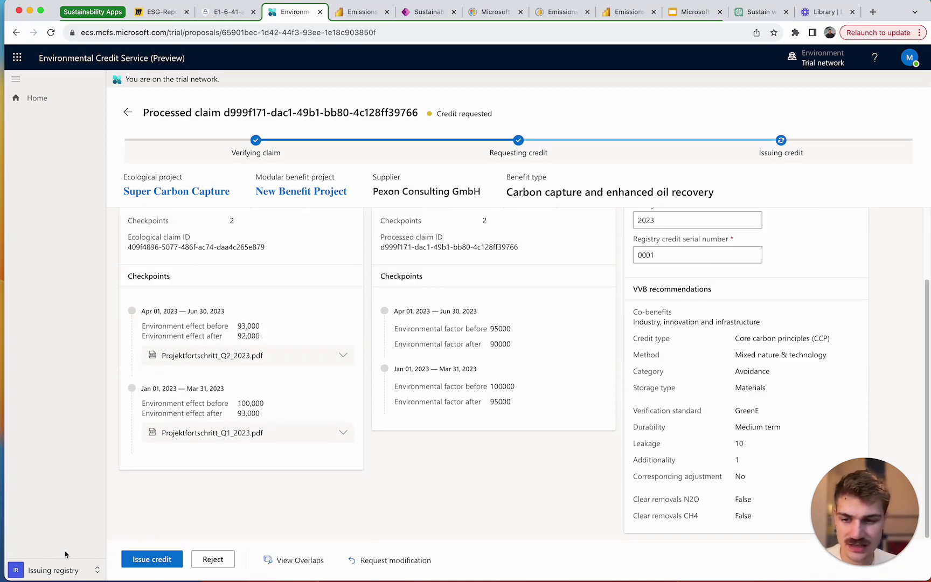
click(163, 560)
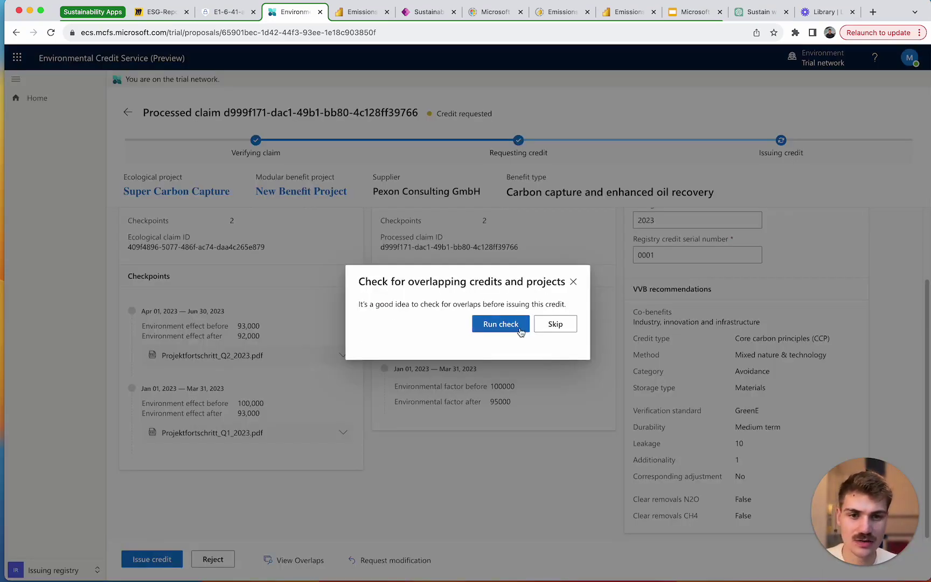
double_click(466, 305)
click(522, 303)
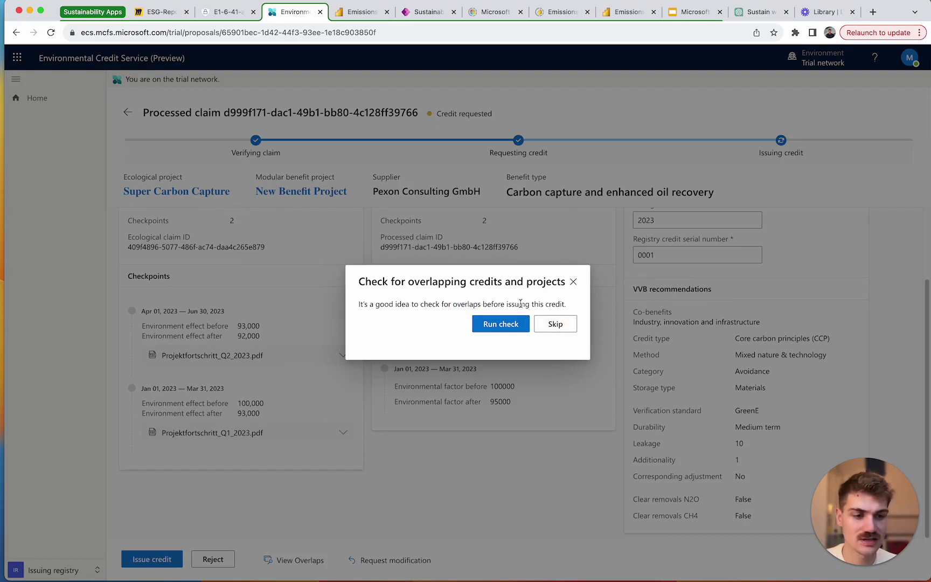
click(557, 325)
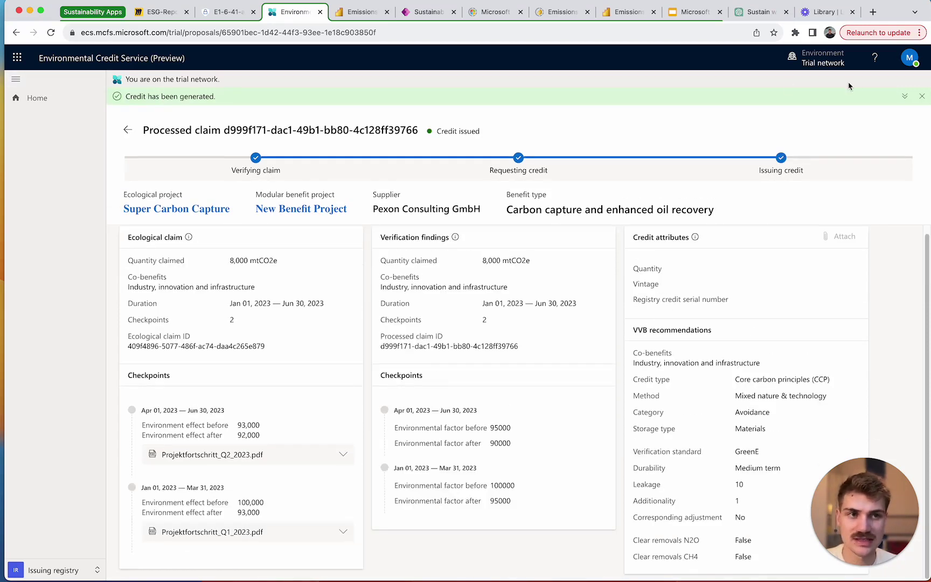
click(921, 96)
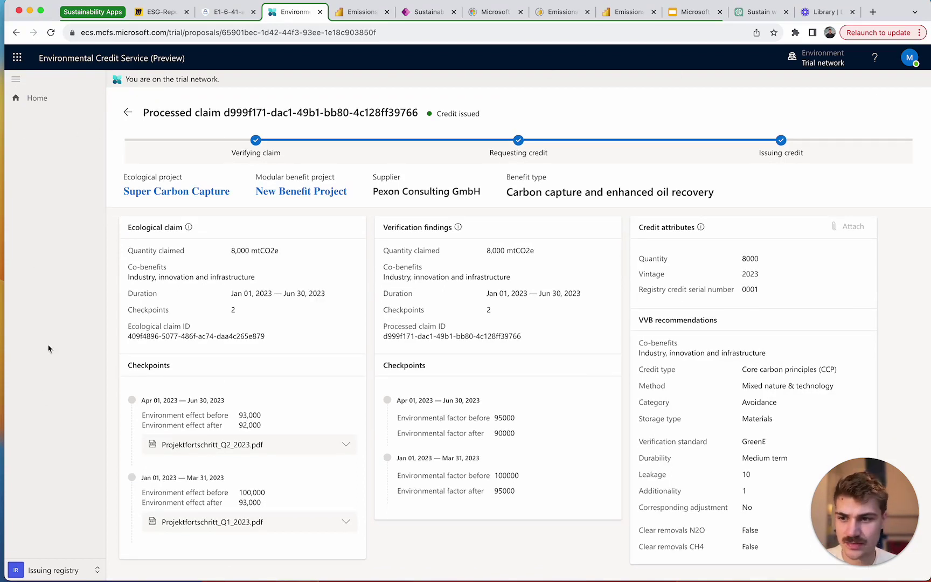
Step: Switch to the Supplier role, open New Benefit Project, and view the credits issued for Super Carbon Capture
click(54, 573)
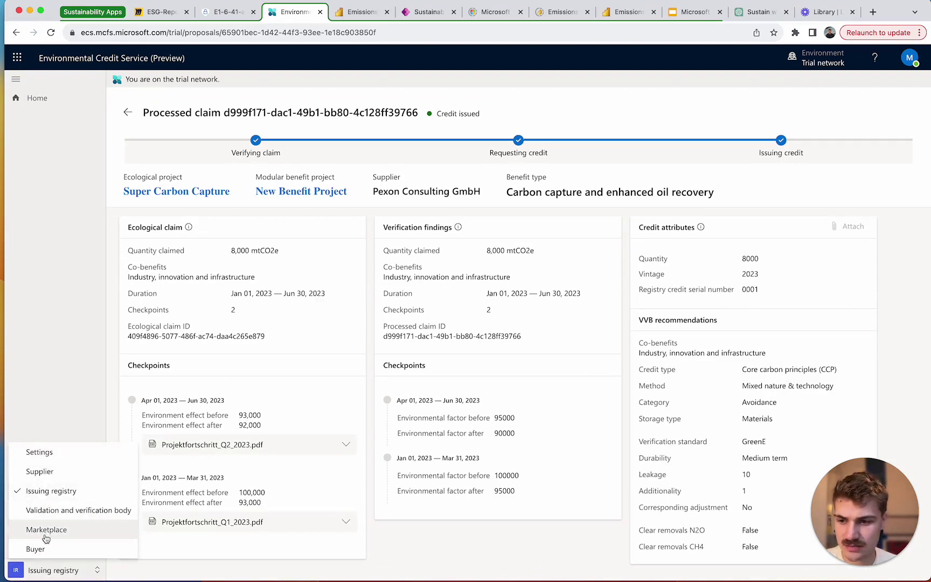
click(40, 472)
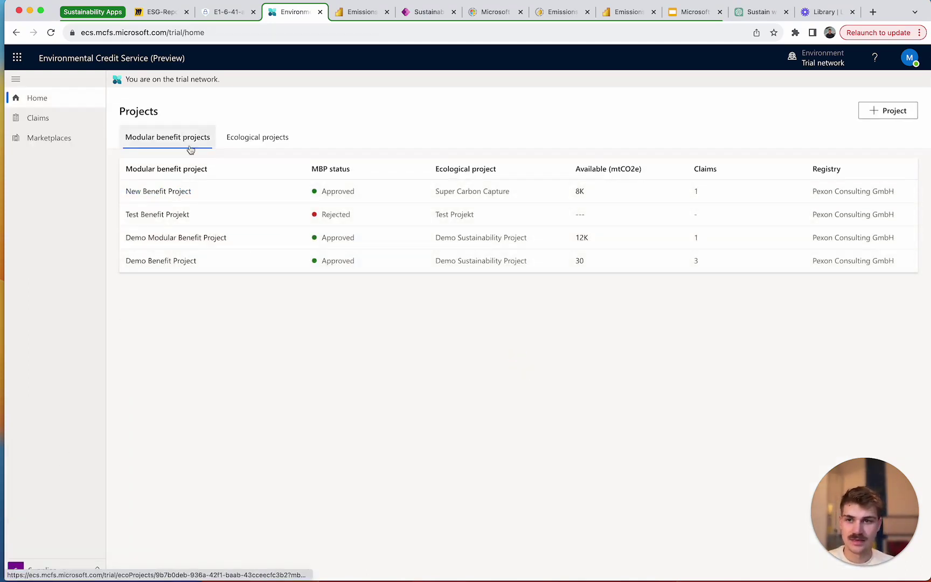
click(134, 191)
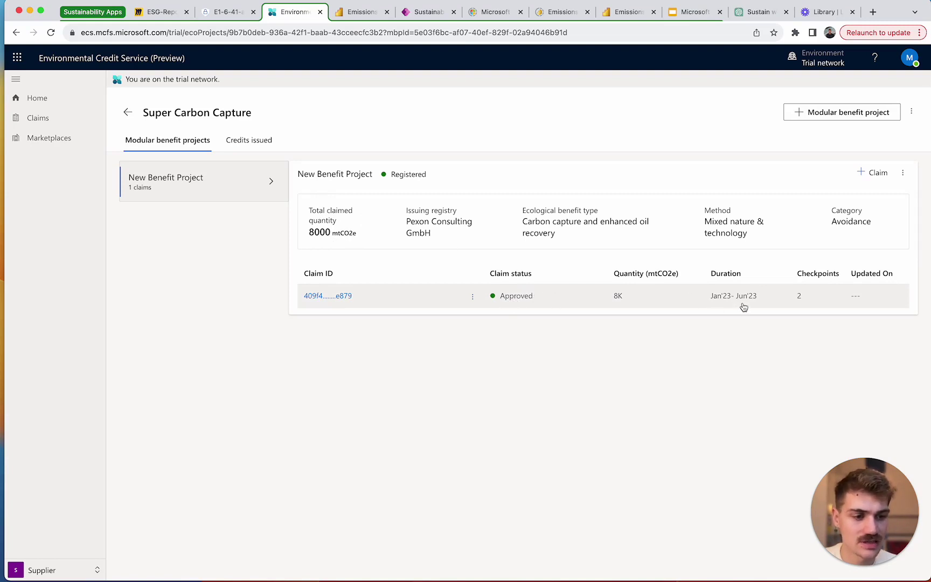
click(251, 141)
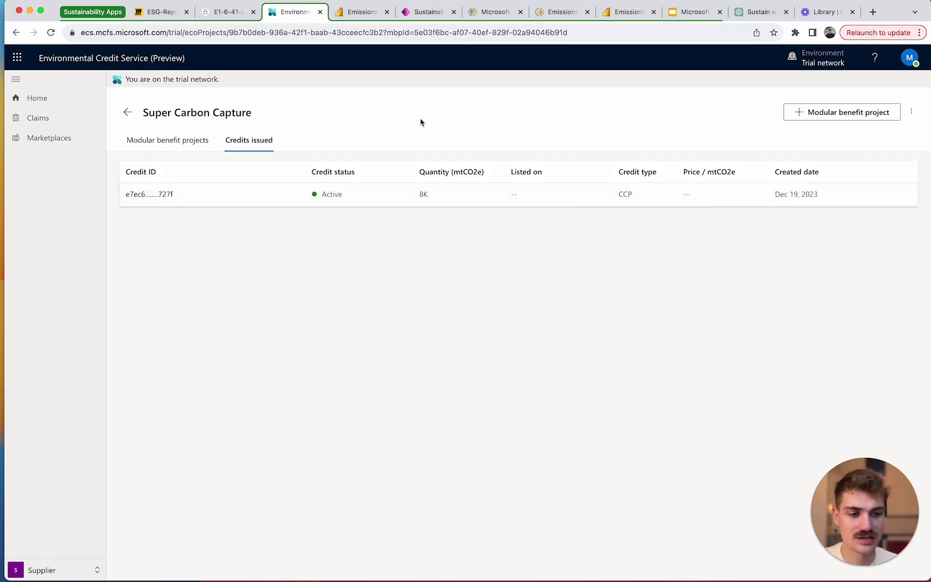
Step: Submit the issued Super Carbon Capture credit for trade on the Pexon Consulting GmbH marketplace at a unit listing price of 10 USD/mtCO2e
mouse_move(499, 188)
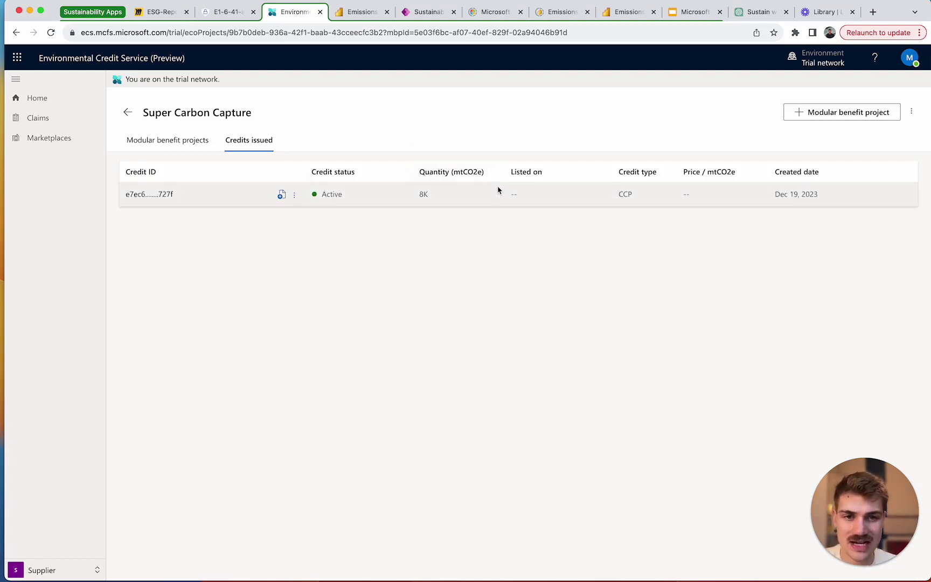
click(281, 195)
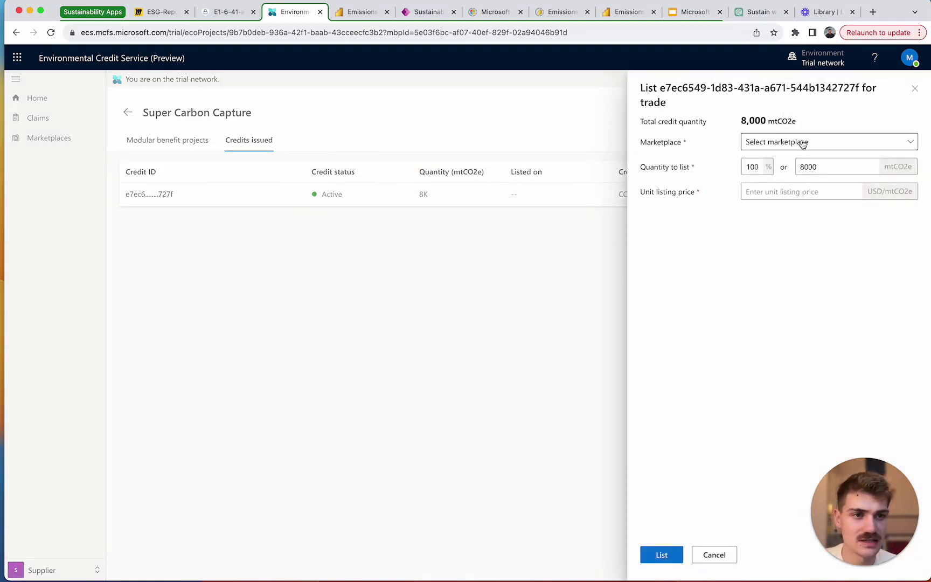
click(778, 147)
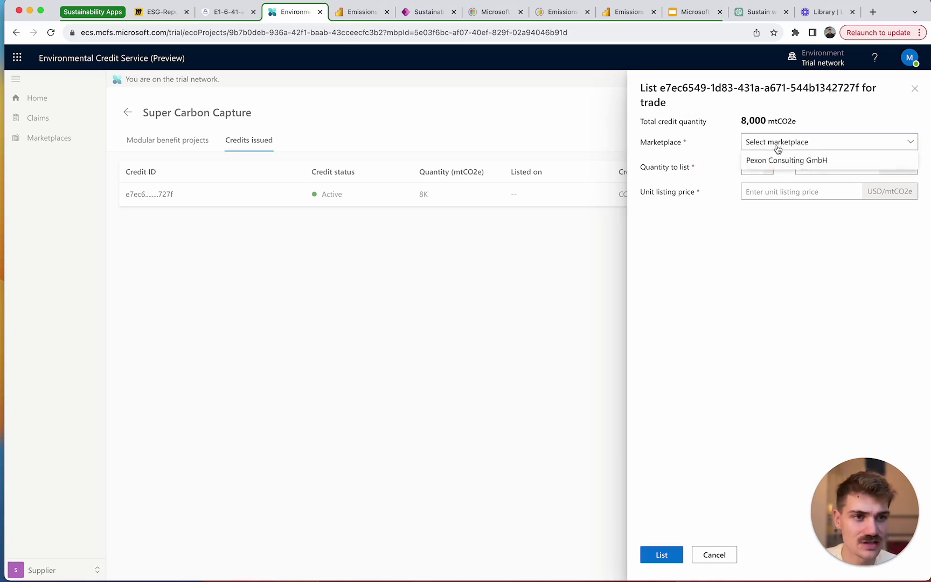
click(779, 161)
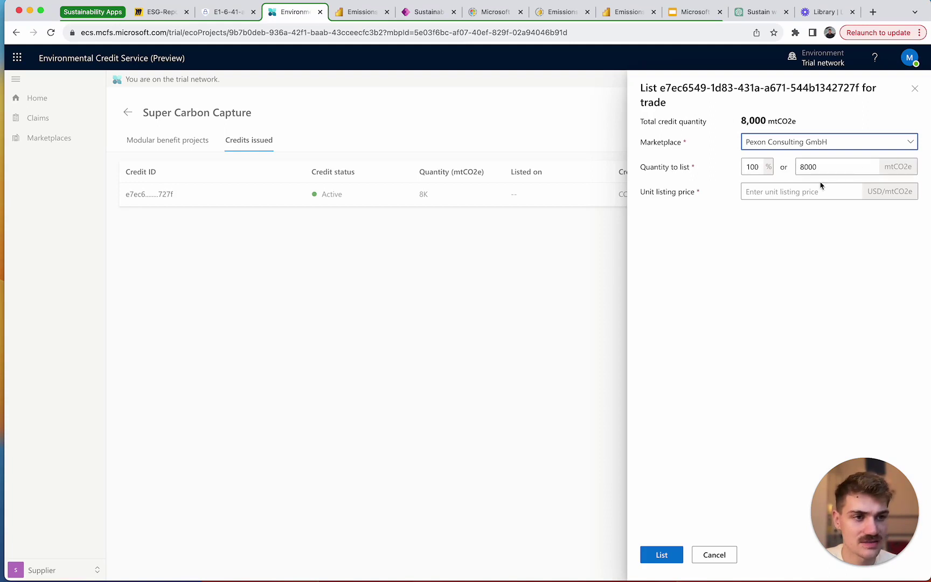
click(783, 188)
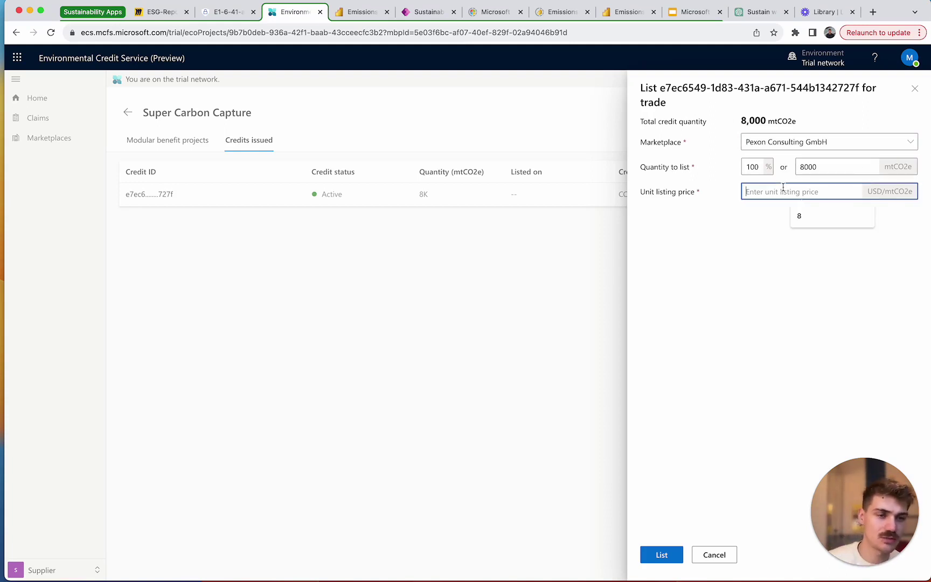
text(8)
key(BackSpace)
text(10)
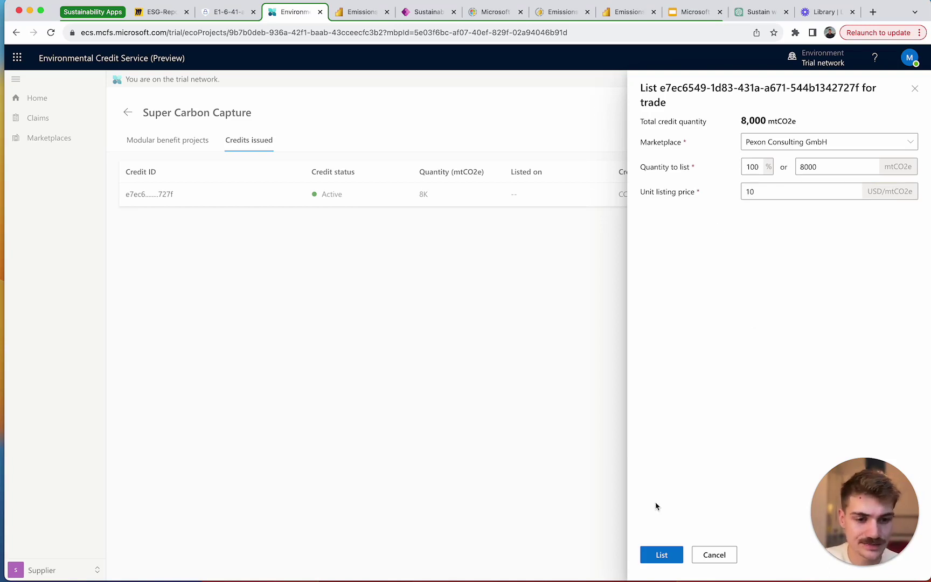
click(662, 555)
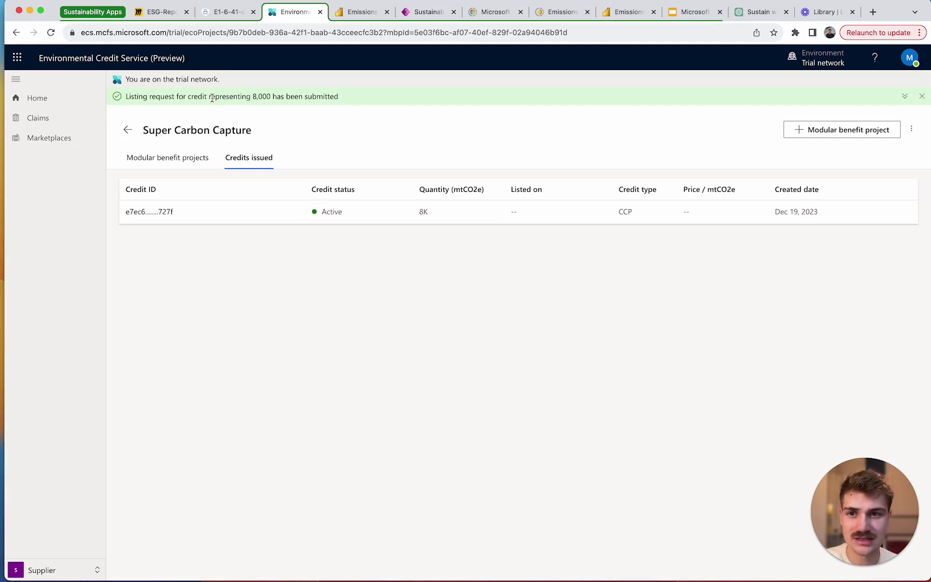
Step: Switch to the Marketplace role and open the pending listing request for the Super Carbon Capture credit
click(54, 570)
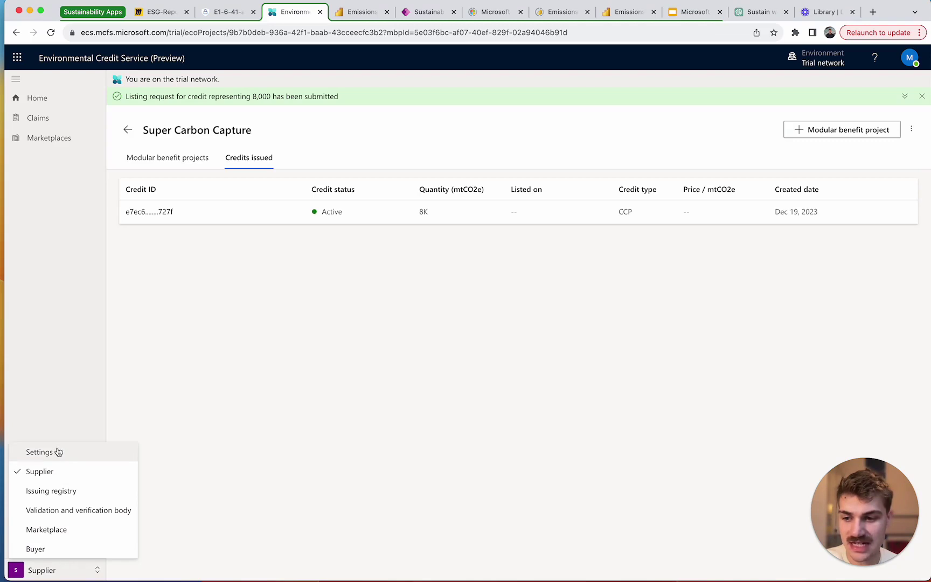
click(54, 531)
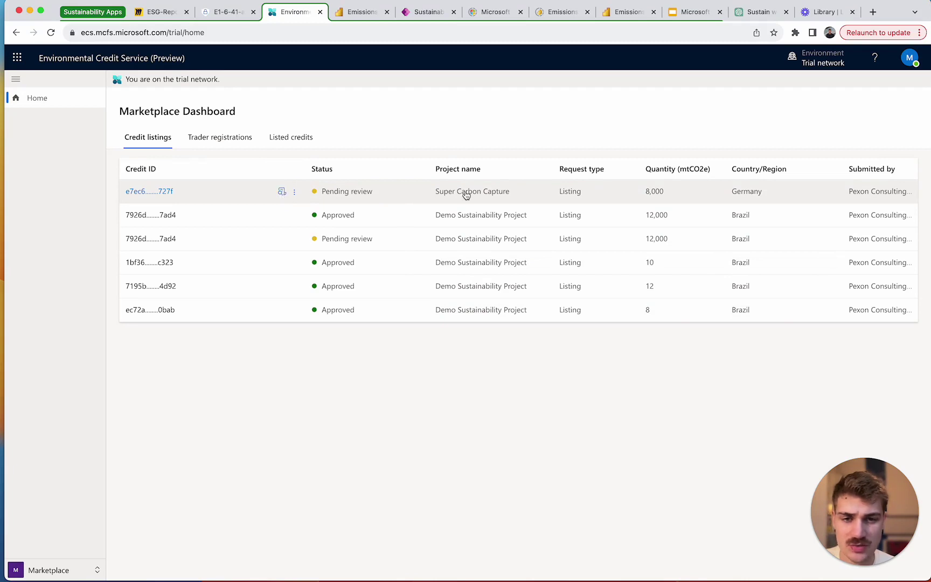
click(281, 192)
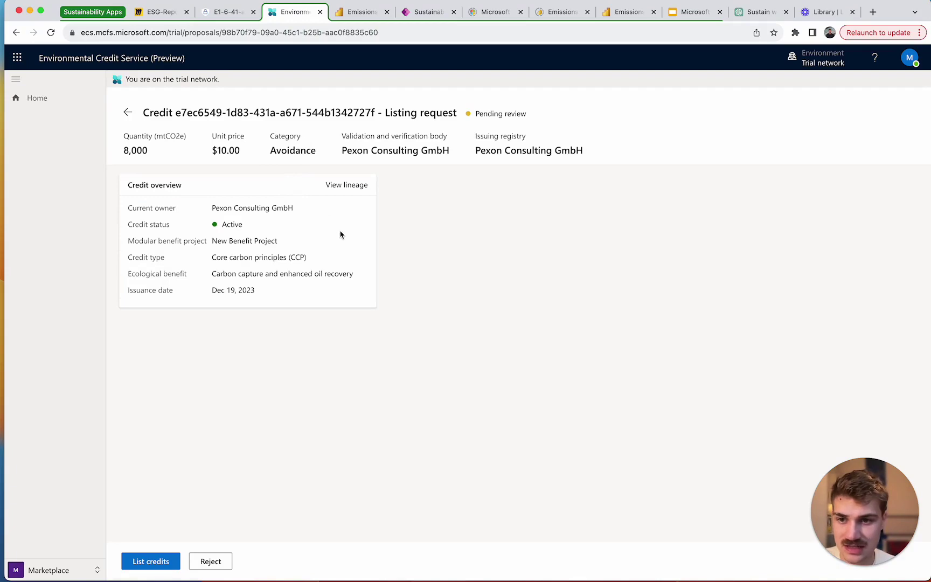
click(158, 562)
click(579, 344)
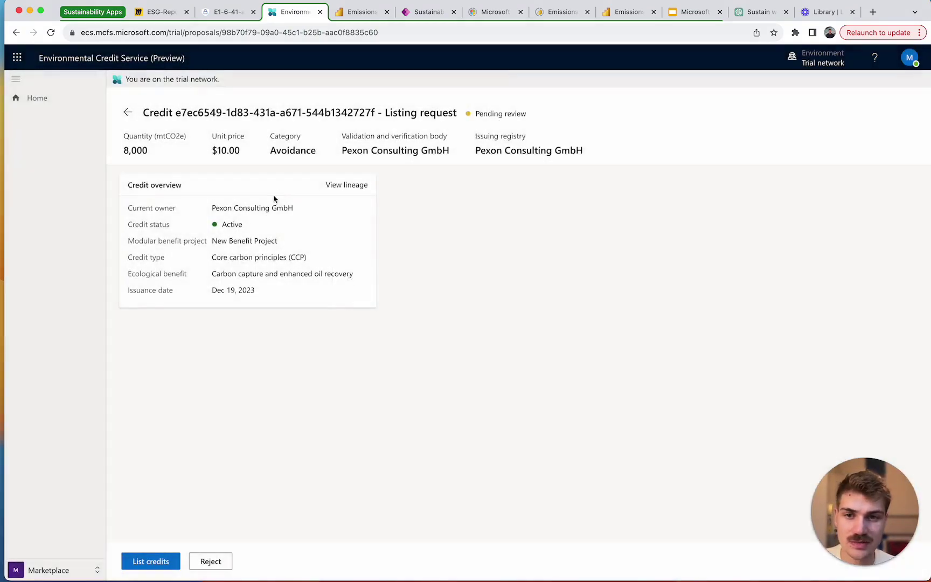
Step: Examine the credit's lineage from project registration through claim and verification to issuance, and close it
click(339, 186)
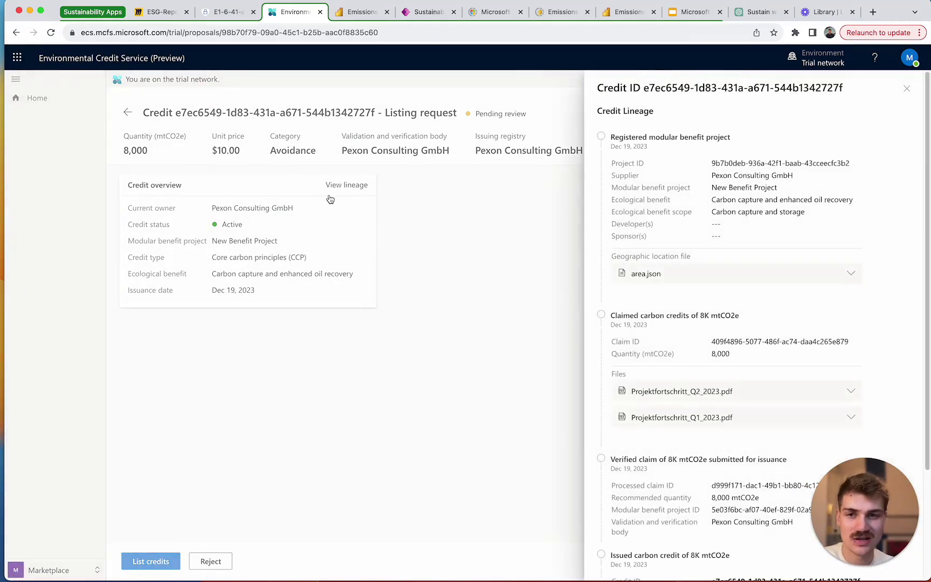
scroll(740, 197, down, 4)
scroll(736, 195, up, 4)
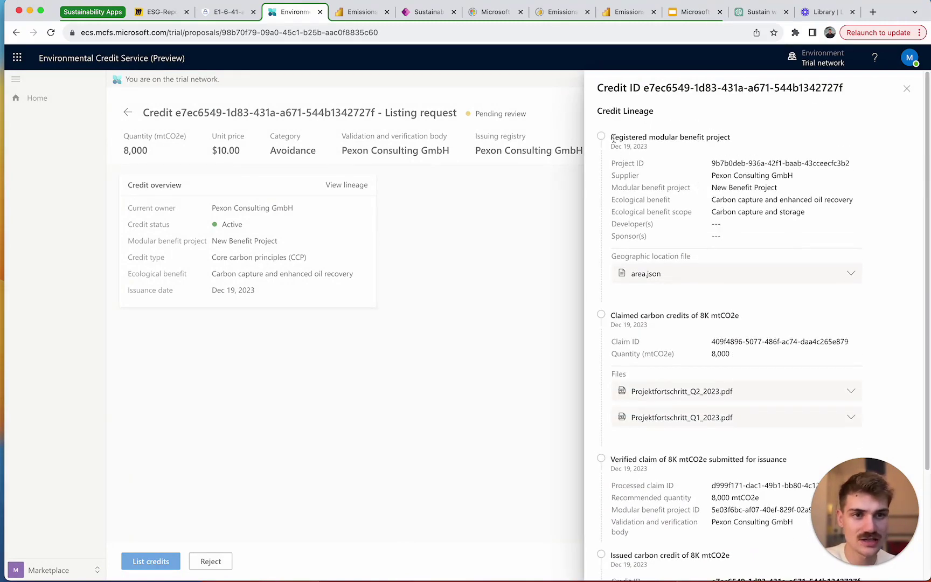
drag(614, 135, 752, 138)
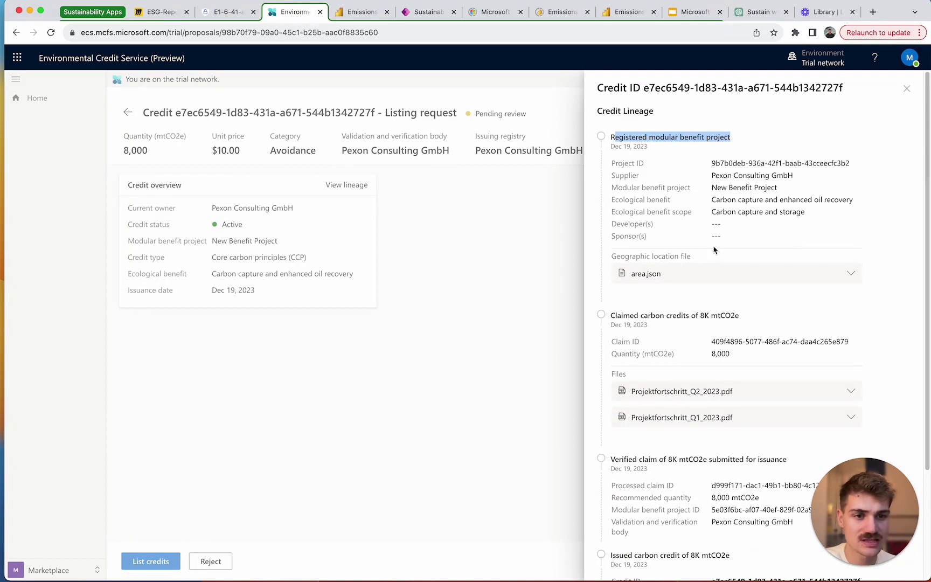
triple_click(668, 319)
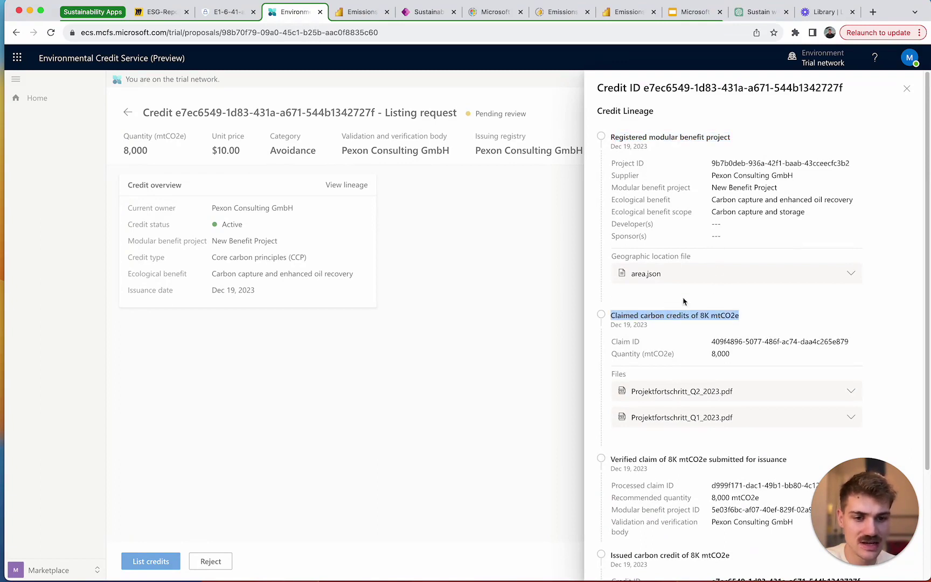
scroll(700, 350, down, 3)
triple_click(691, 322)
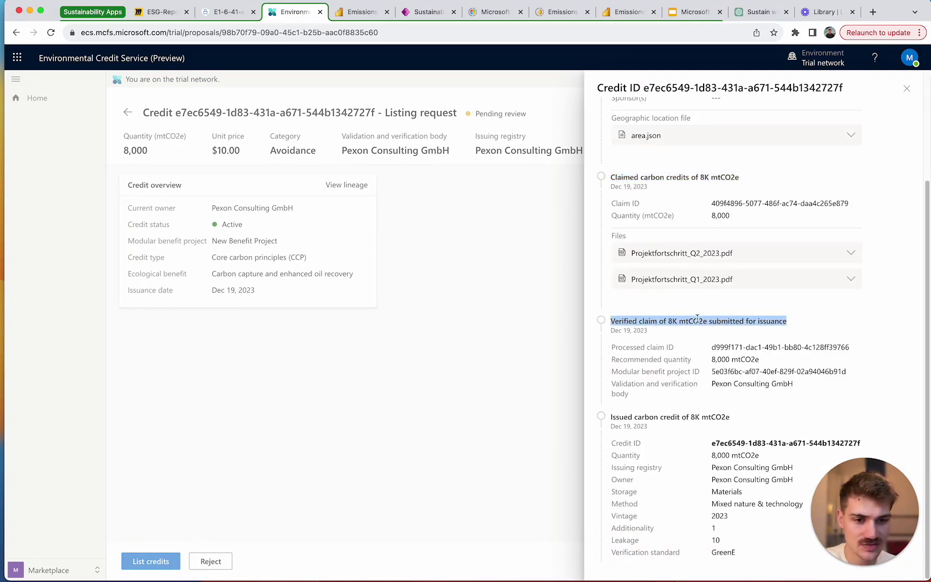
click(669, 417)
triple_click(668, 418)
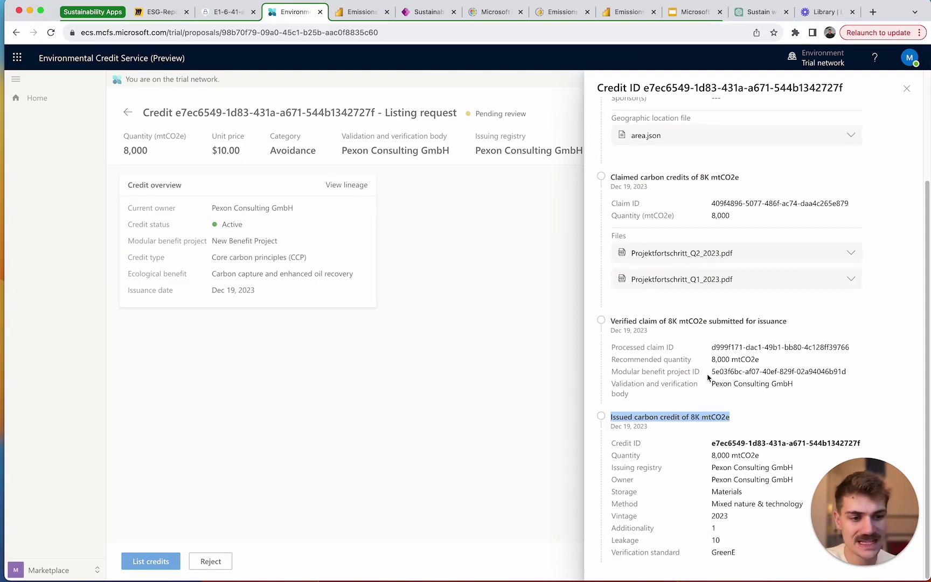
click(416, 367)
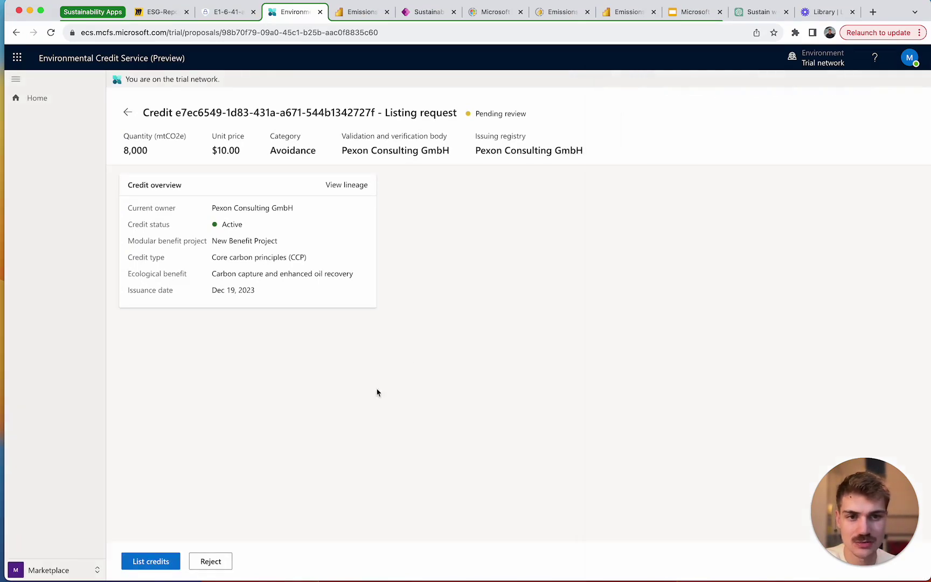
Step: Approve and list the Super Carbon Capture credit on the marketplace, and return to the Marketplace Dashboard
click(144, 563)
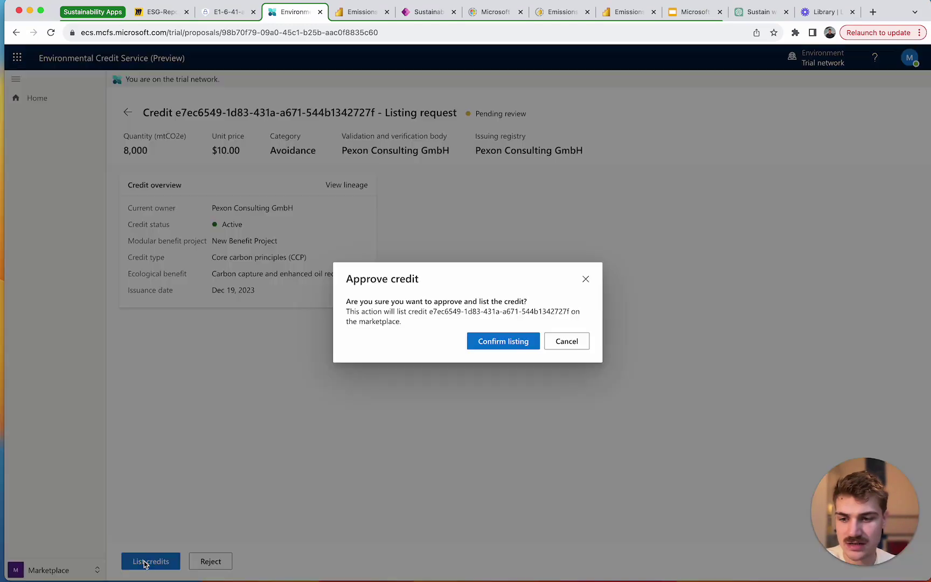
click(501, 345)
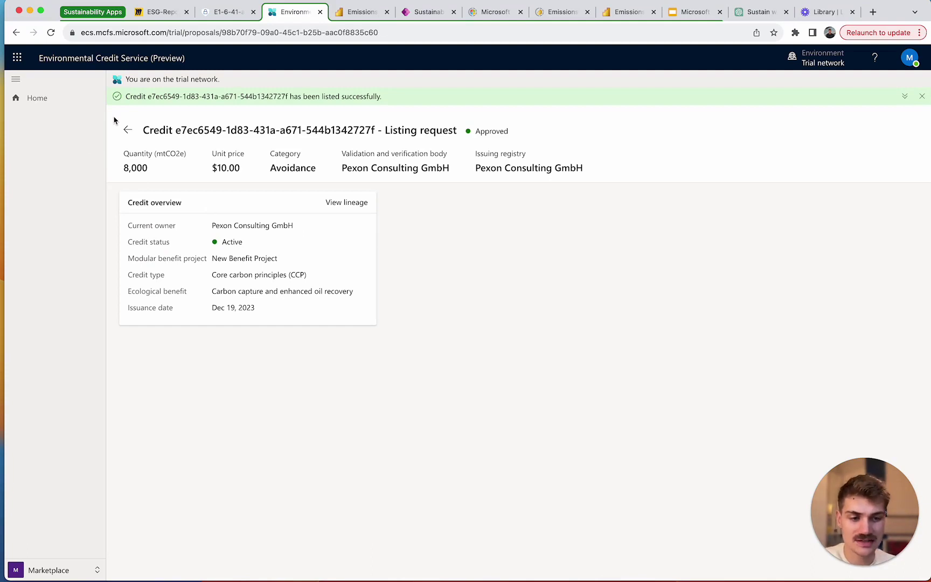
click(128, 129)
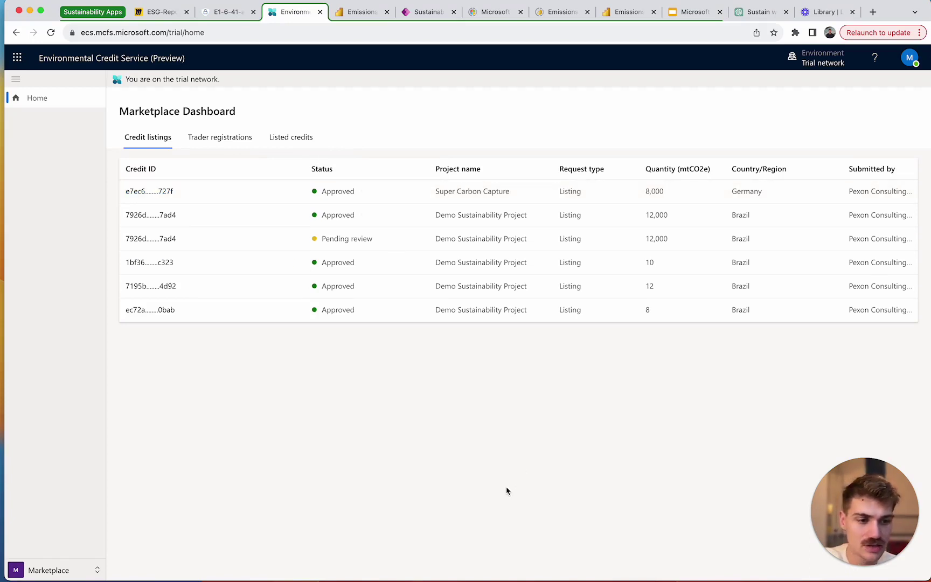
Step: Switch to the Buyer role and open the New Benefit Project credit among the credits for sale
click(75, 570)
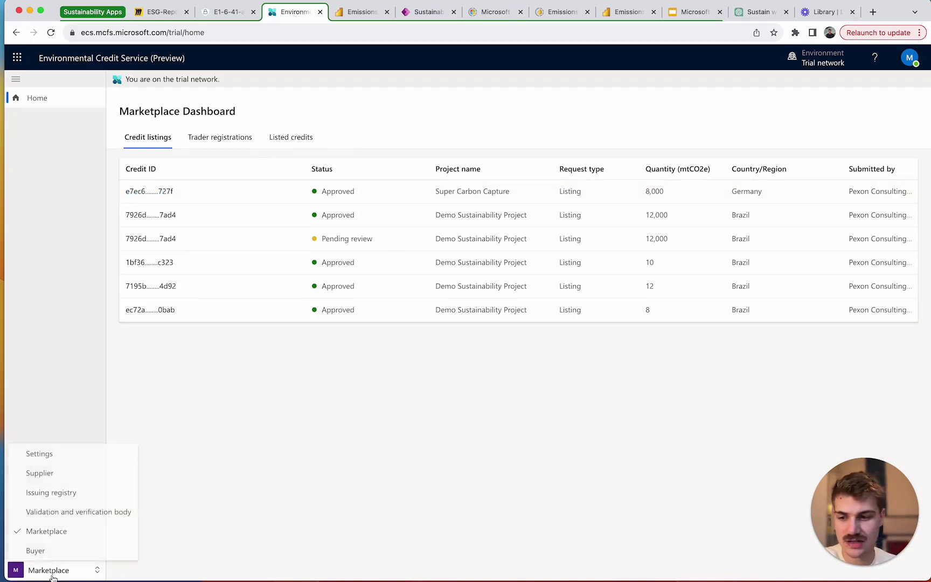
click(40, 551)
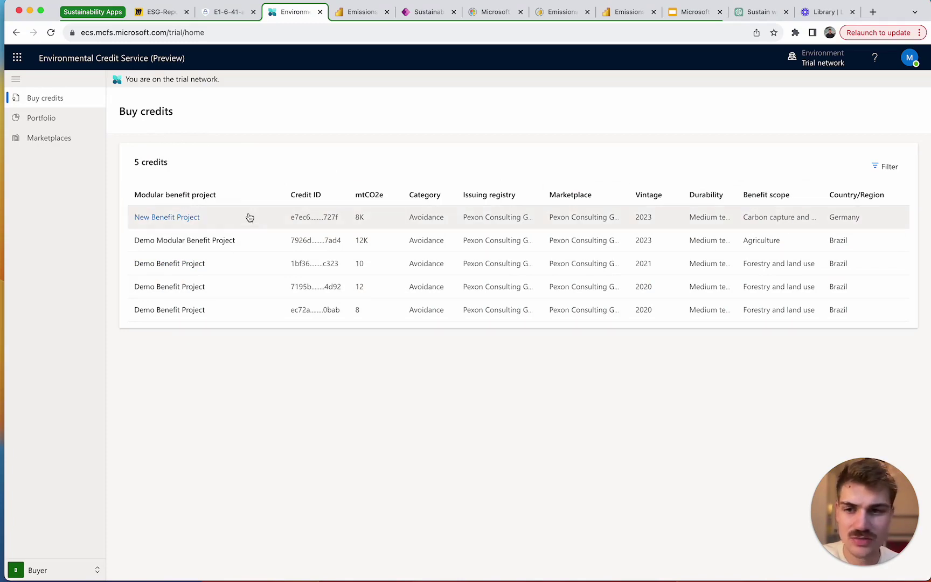
click(199, 216)
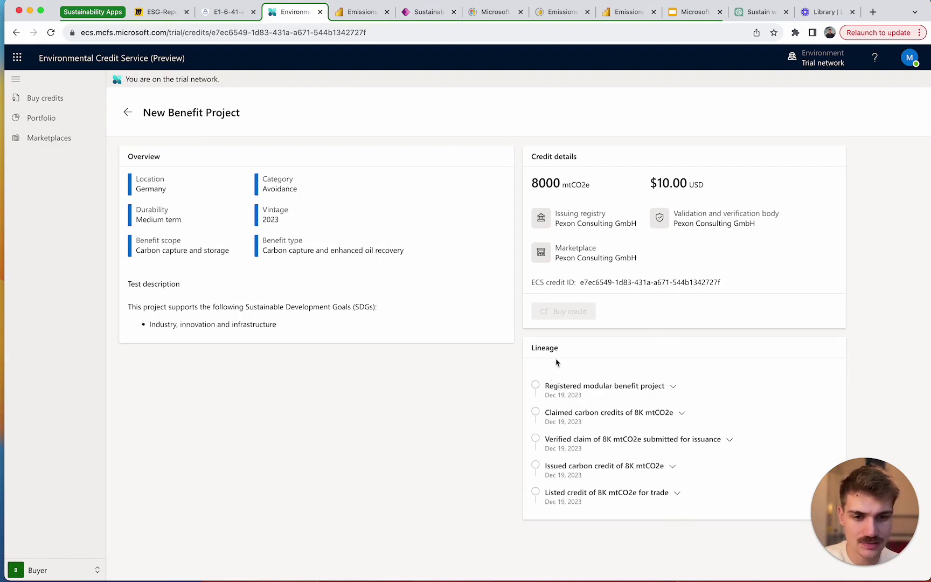
Step: Inspect the lineage entries for the registered project, the claimed carbon credits and the verified claim, collapsing each one again
click(668, 389)
click(667, 388)
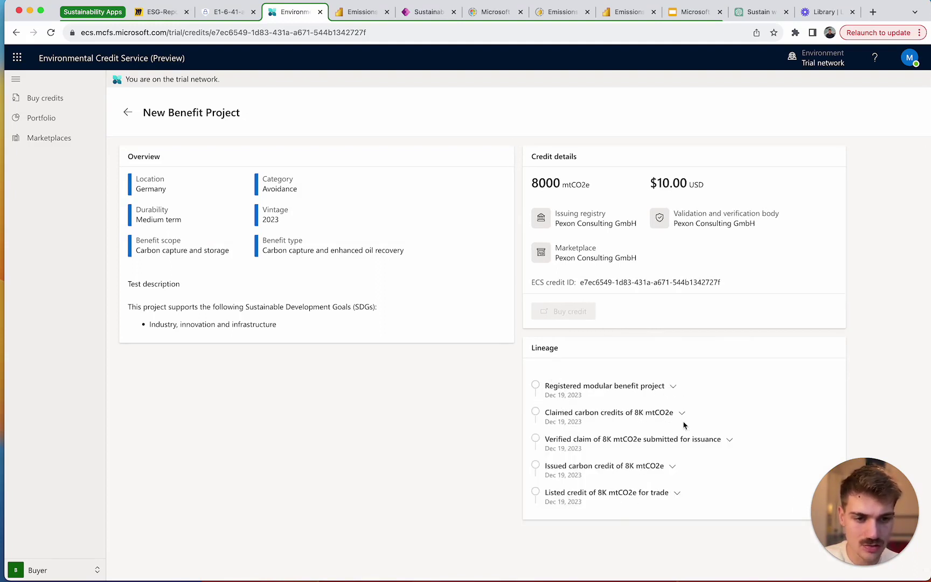
click(682, 416)
click(679, 415)
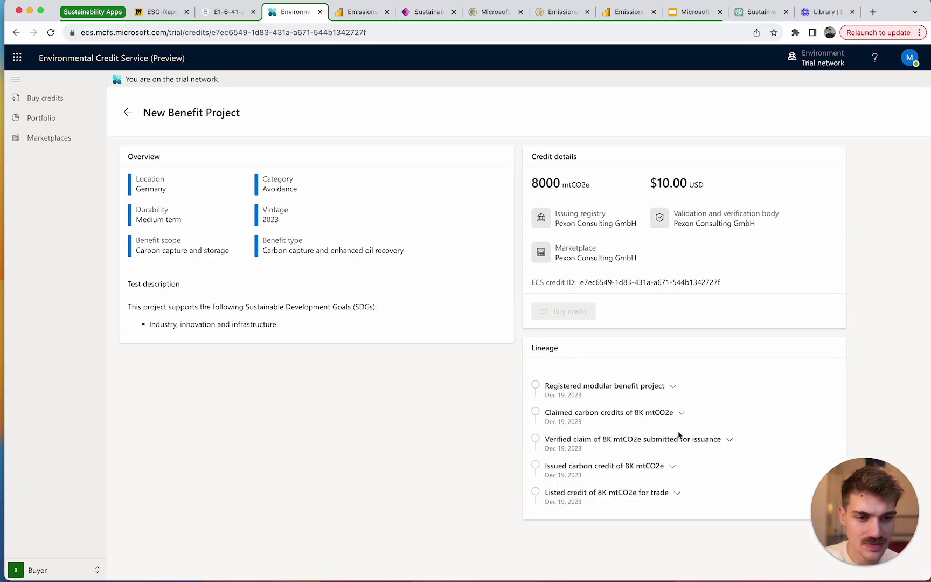
click(731, 442)
click(729, 443)
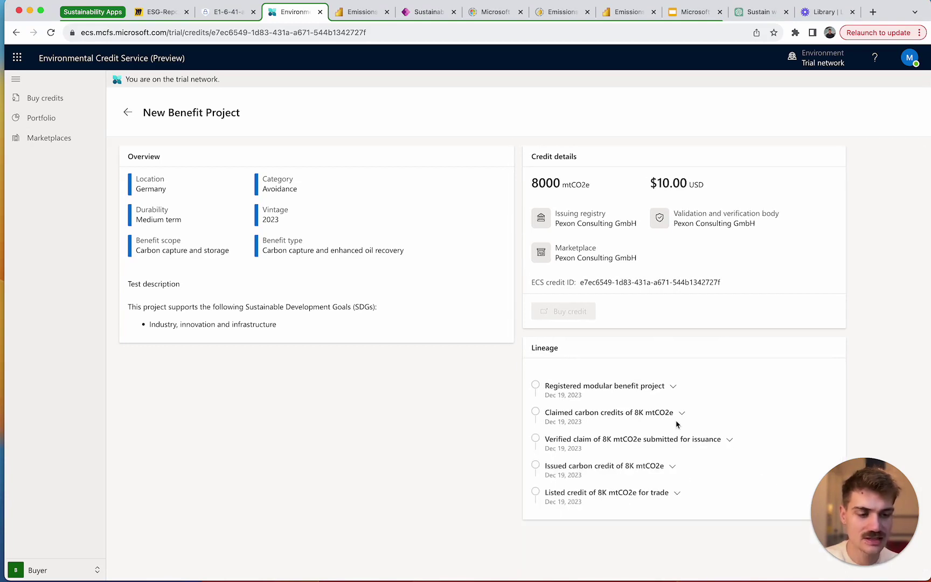